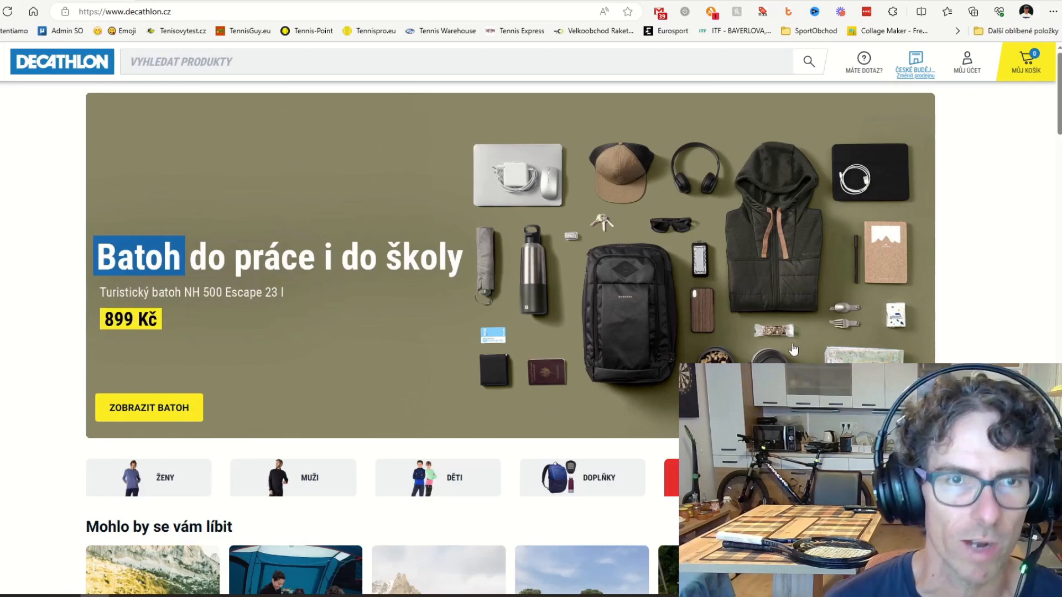
- Search the shop for 'TR960', trimming the query back from the mistyped 16X19 variant
click(297, 60)
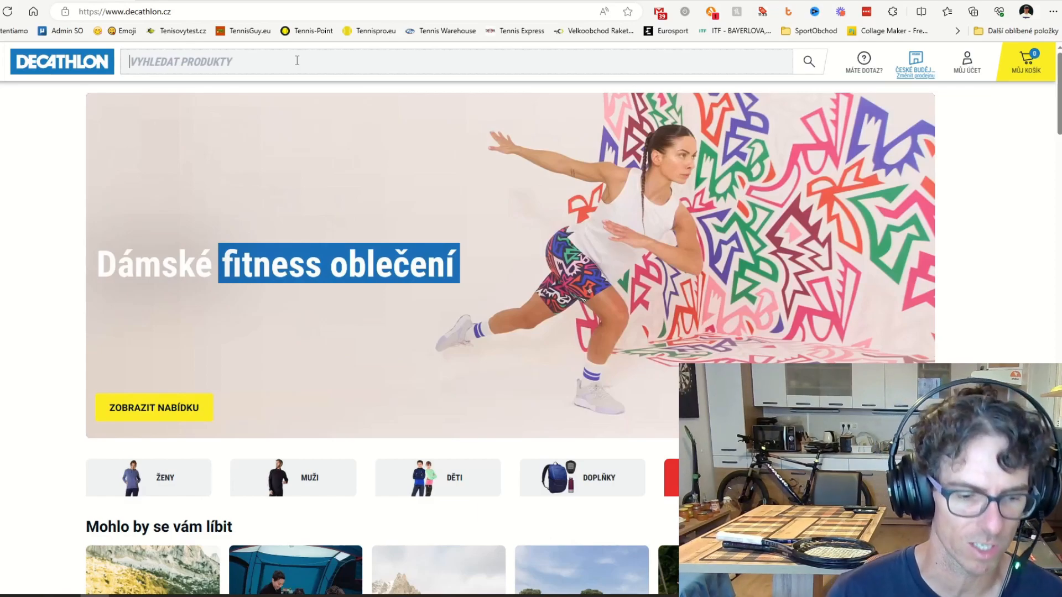
click(296, 60)
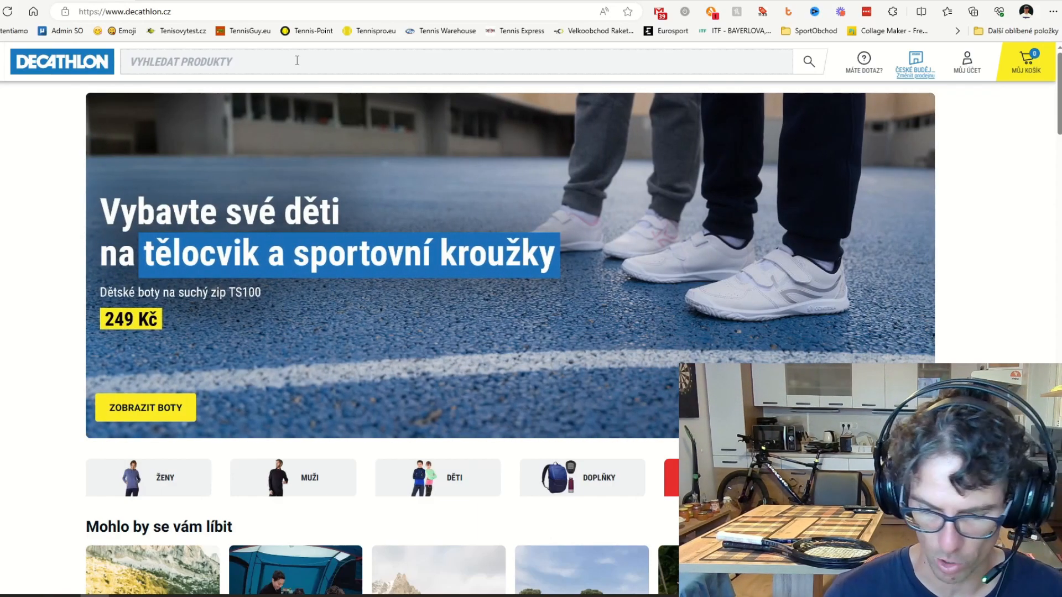
text(TR960)
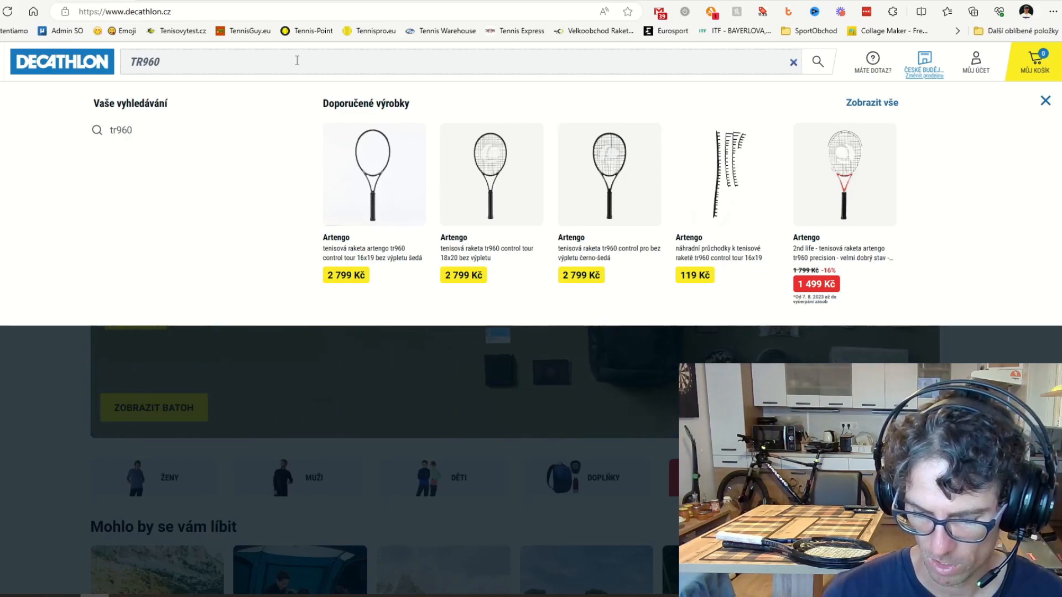
text( 163)
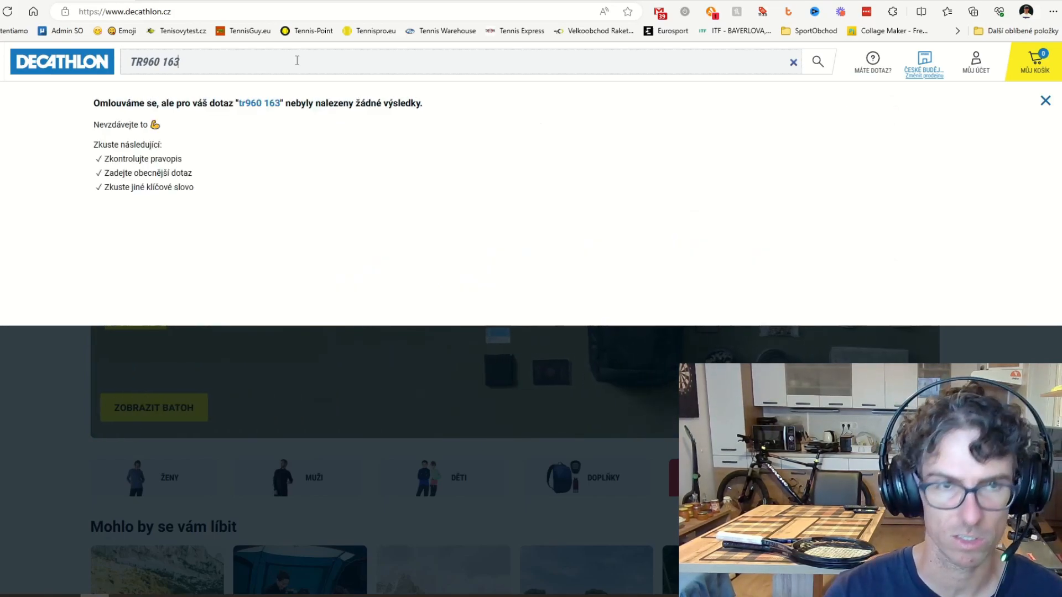
key(BackSpace)
text(X19)
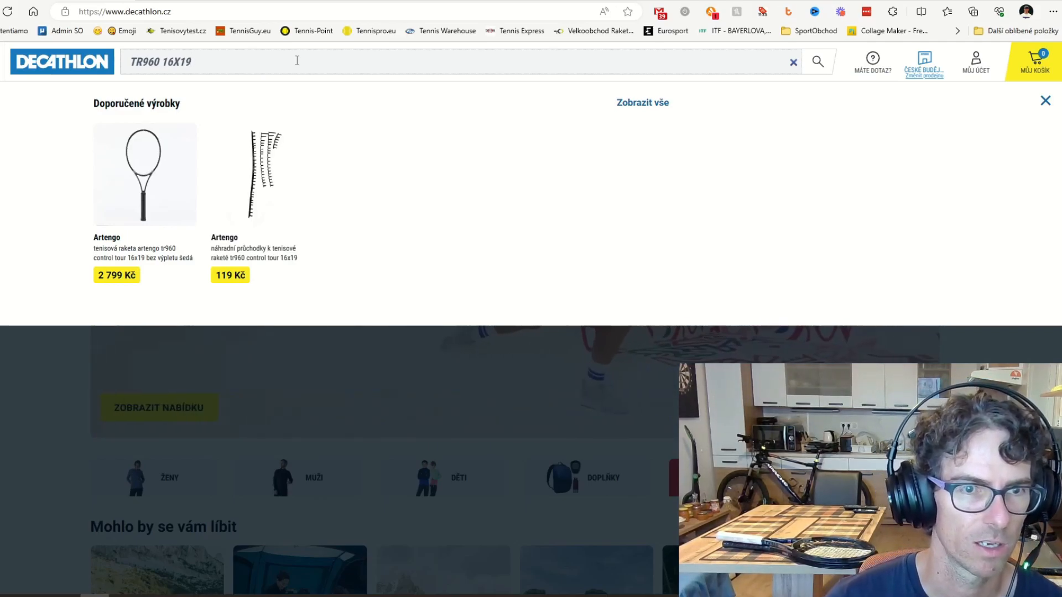
key(BackSpace)
key(BackSpace)
key(BackSpace)
key(BackSpace)
key(BackSpace)
key(BackSpace)
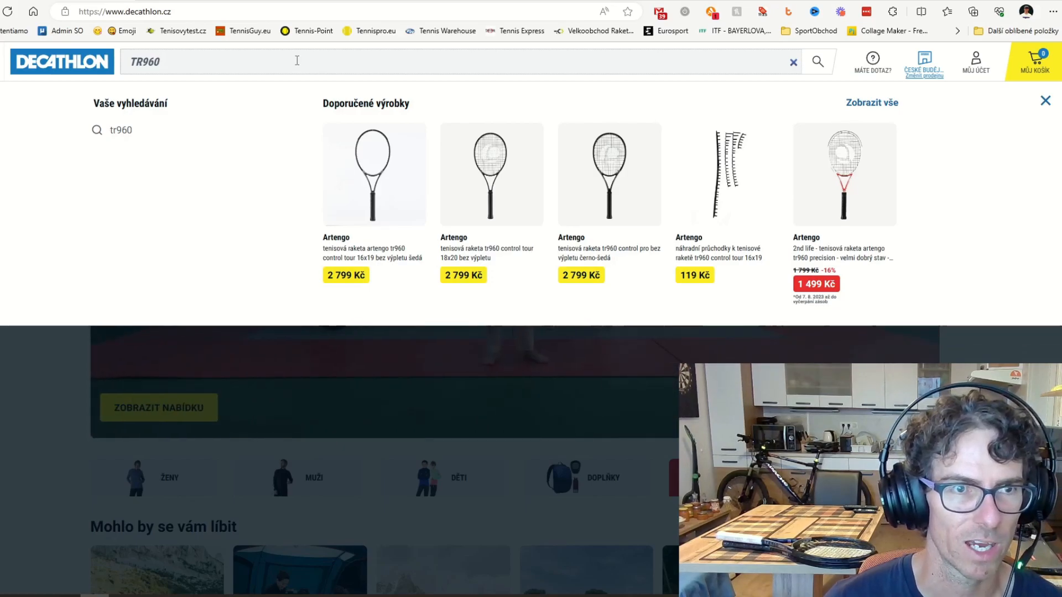
key(Return)
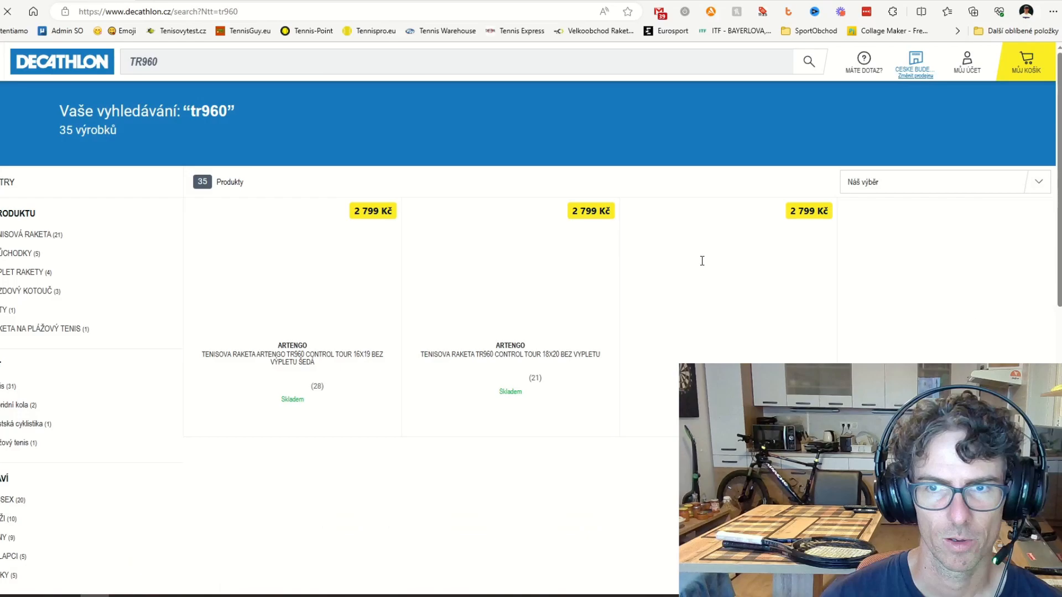
scroll(701, 260, down, 2)
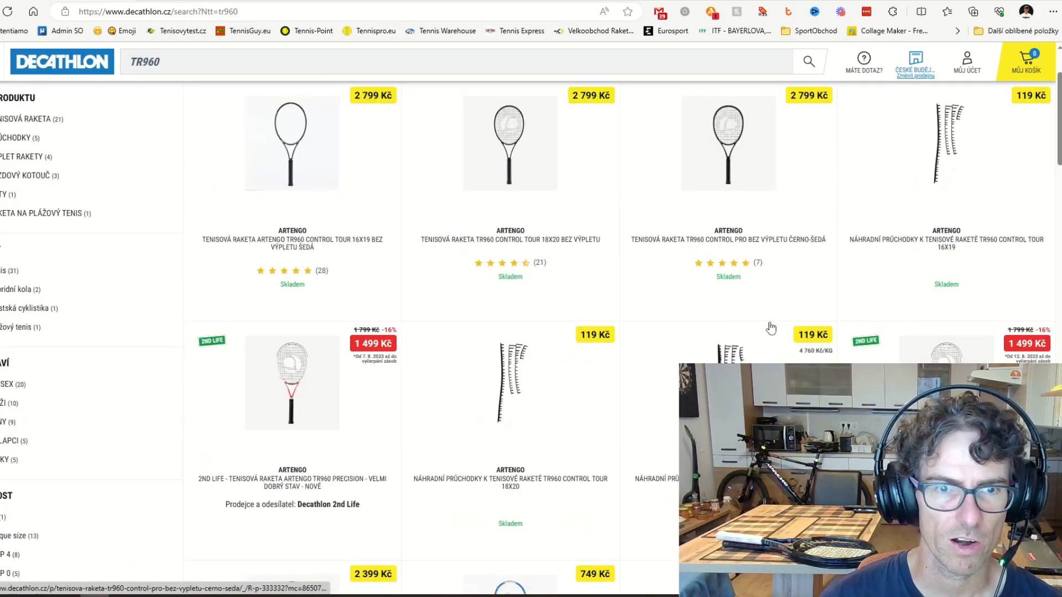
scroll(789, 349, up, 2)
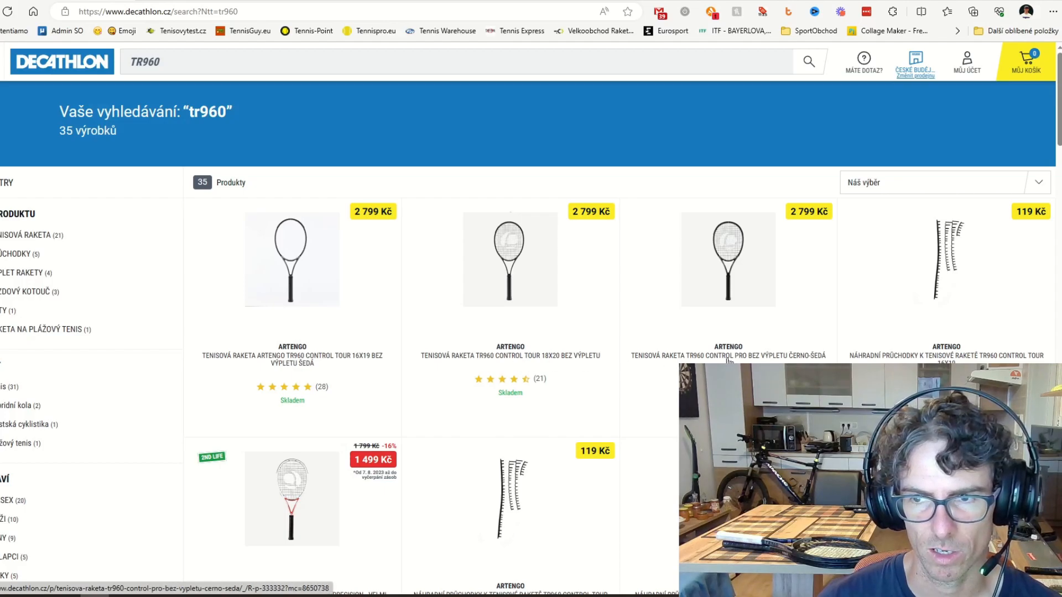
scroll(729, 359, down, 3)
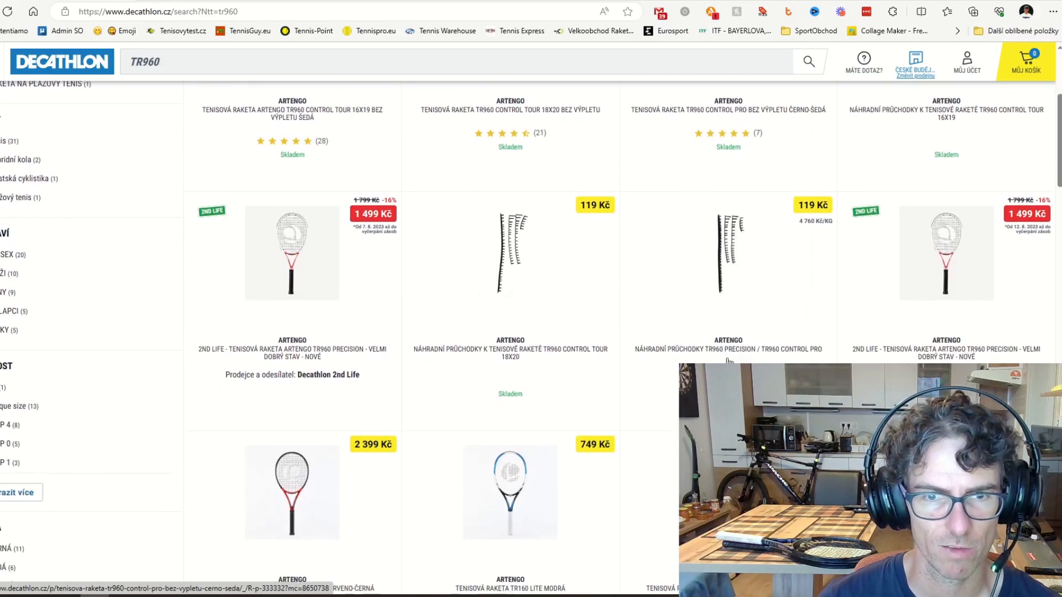
scroll(728, 358, down, 4)
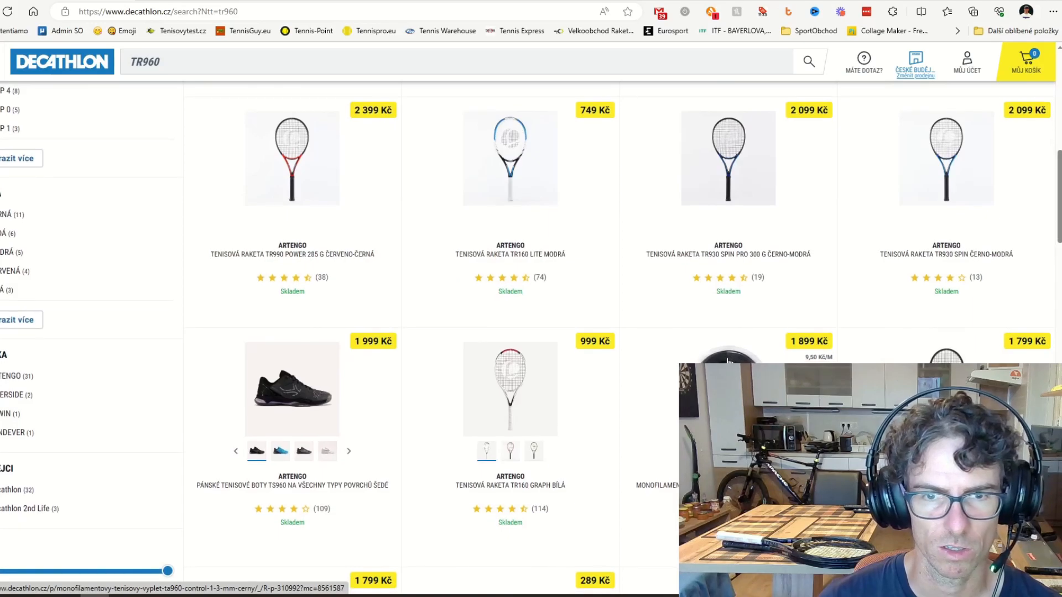
scroll(729, 359, down, 5)
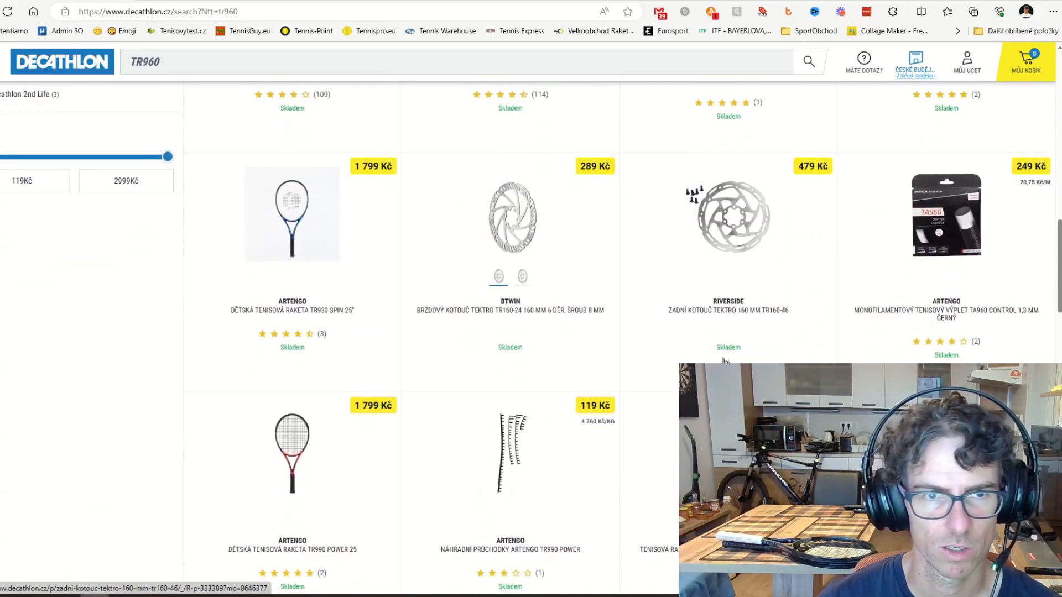
scroll(472, 339, down, 5)
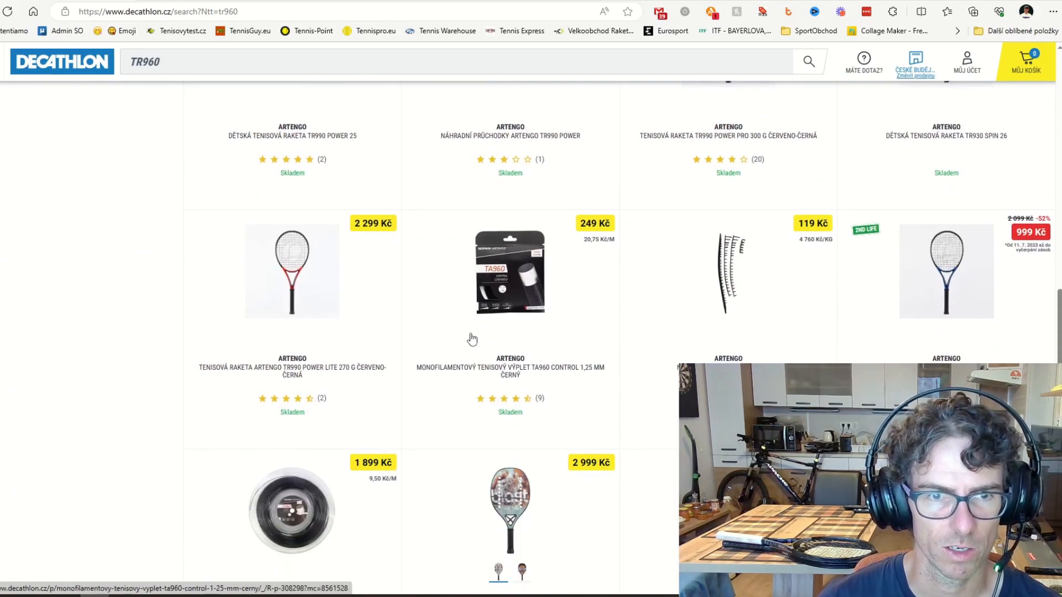
scroll(472, 338, down, 4)
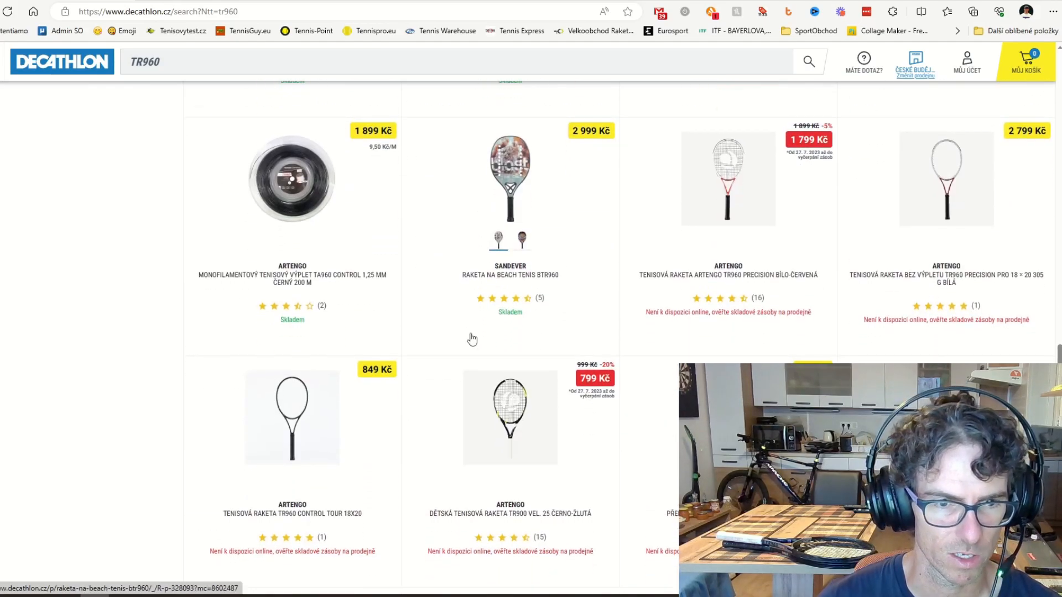
scroll(471, 338, down, 3)
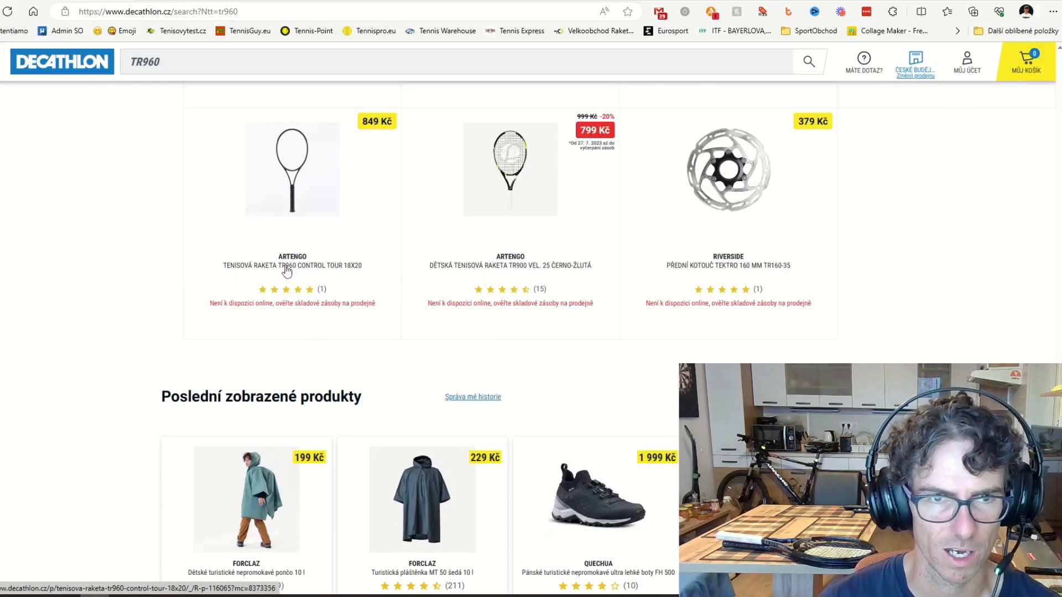
- Open the TR960 Control Tour 16x19 racket's product page from the results
click(206, 2)
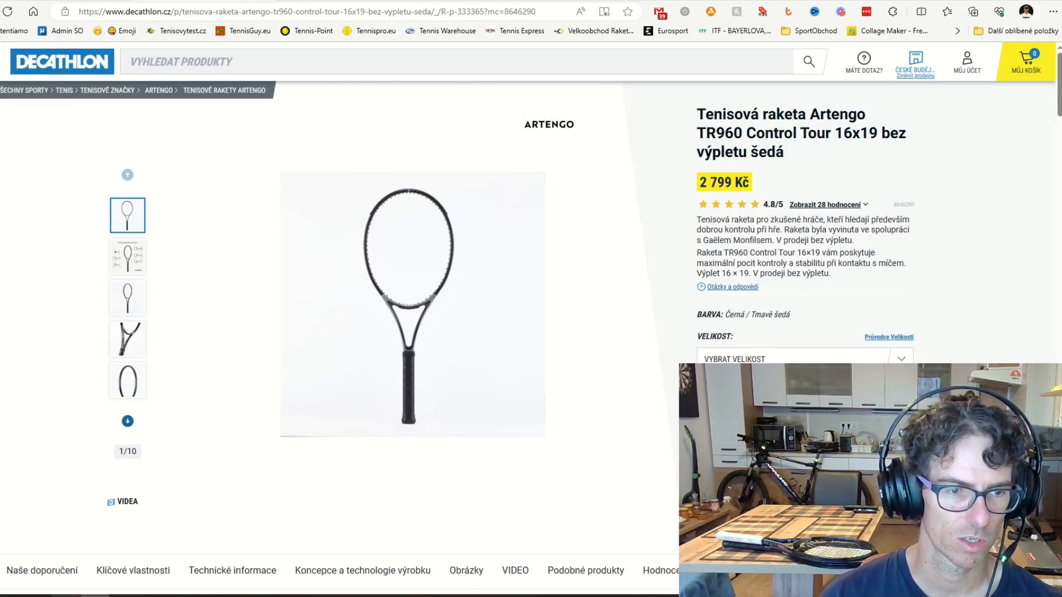
- Convert the 2,799 Kč price in Calculator as 2800 ÷ 23, then clear and hide it
key(super+1)
drag(758, 178, 220, 141)
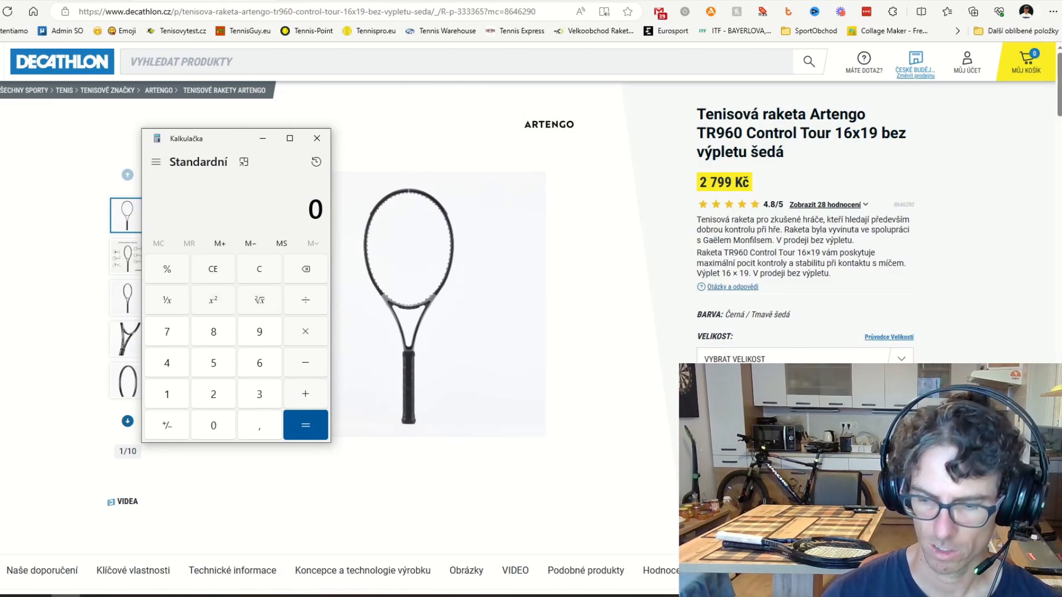
text(2 800)
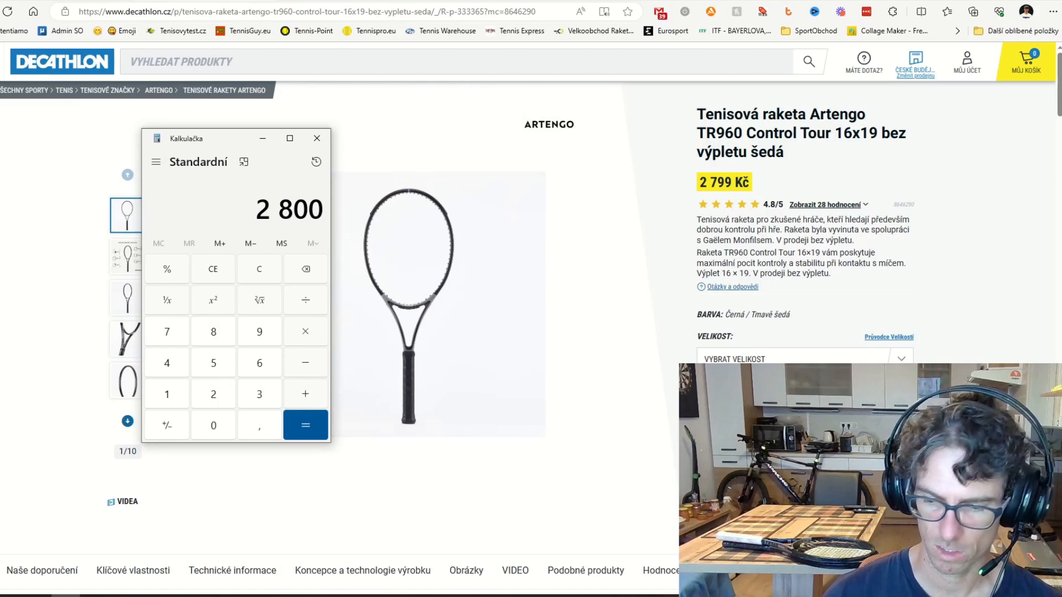
key(slash)
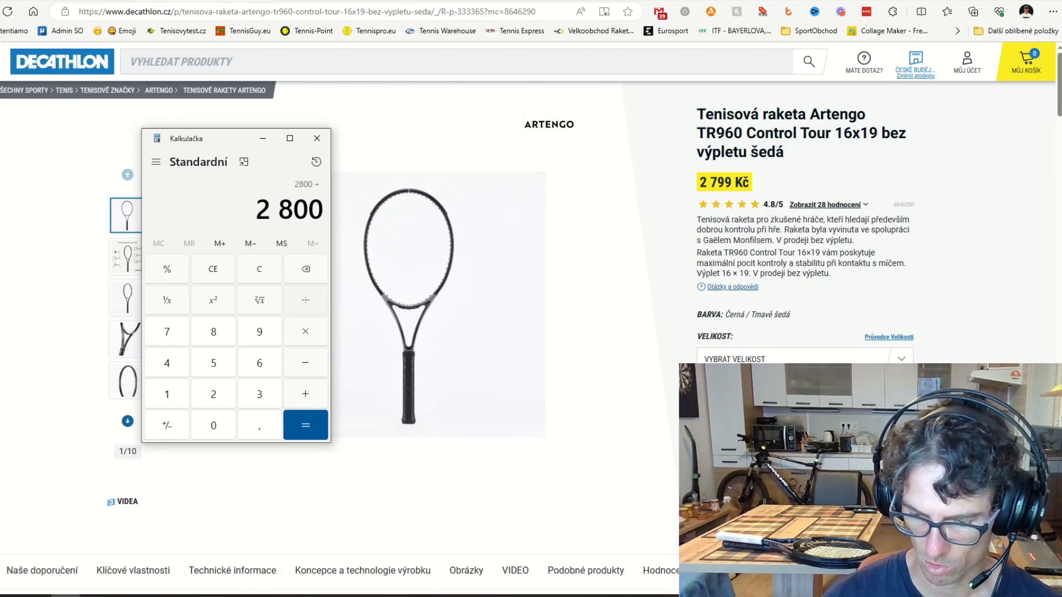
text(23)
key(Return)
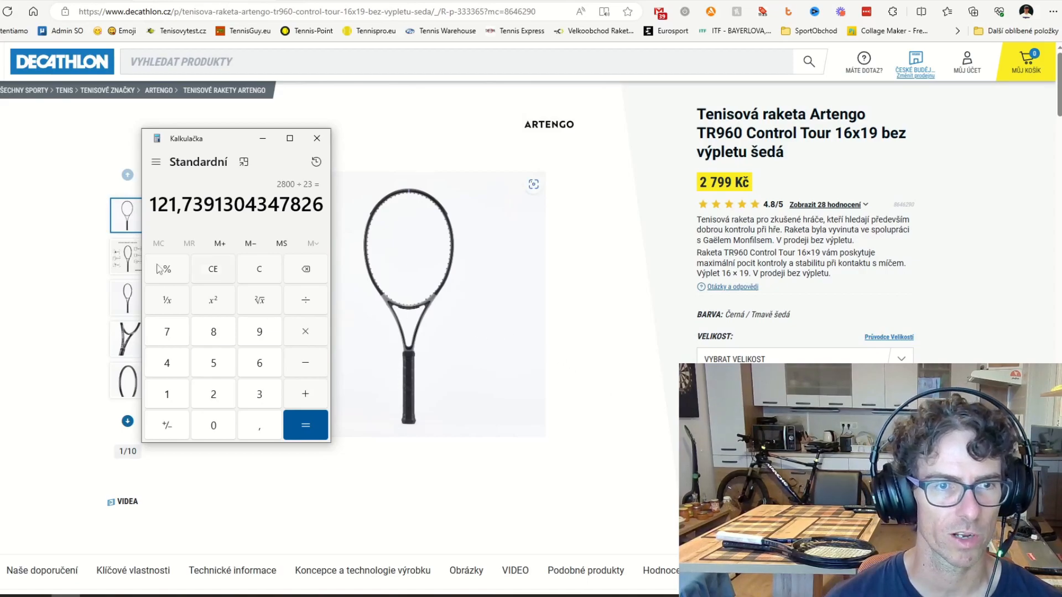
click(214, 273)
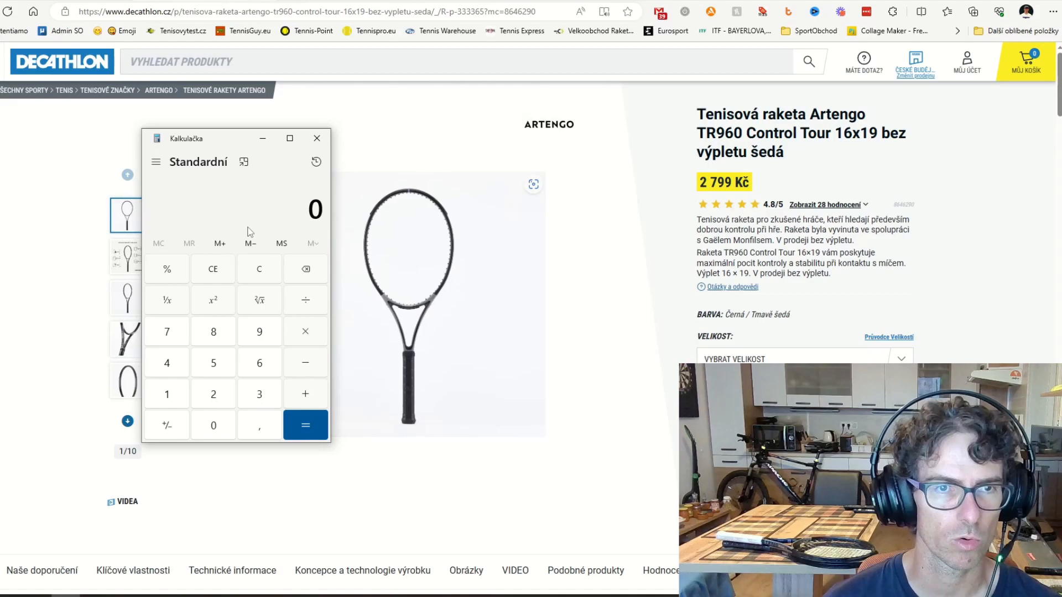
click(263, 140)
- Switch to the TR960 Control Tour 18x20 product page
click(467, 2)
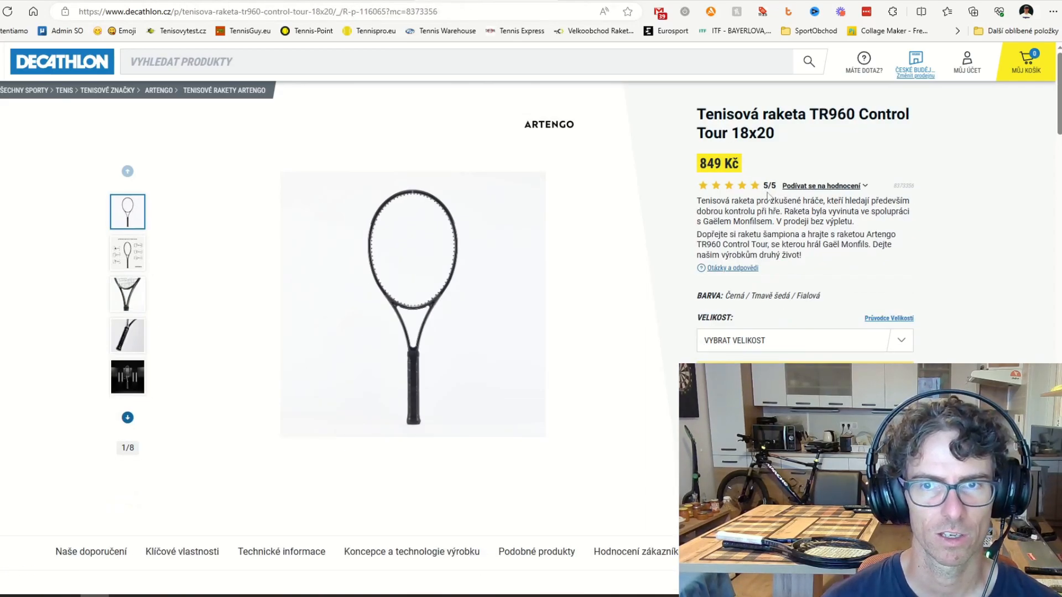
mouse_move(822, 186)
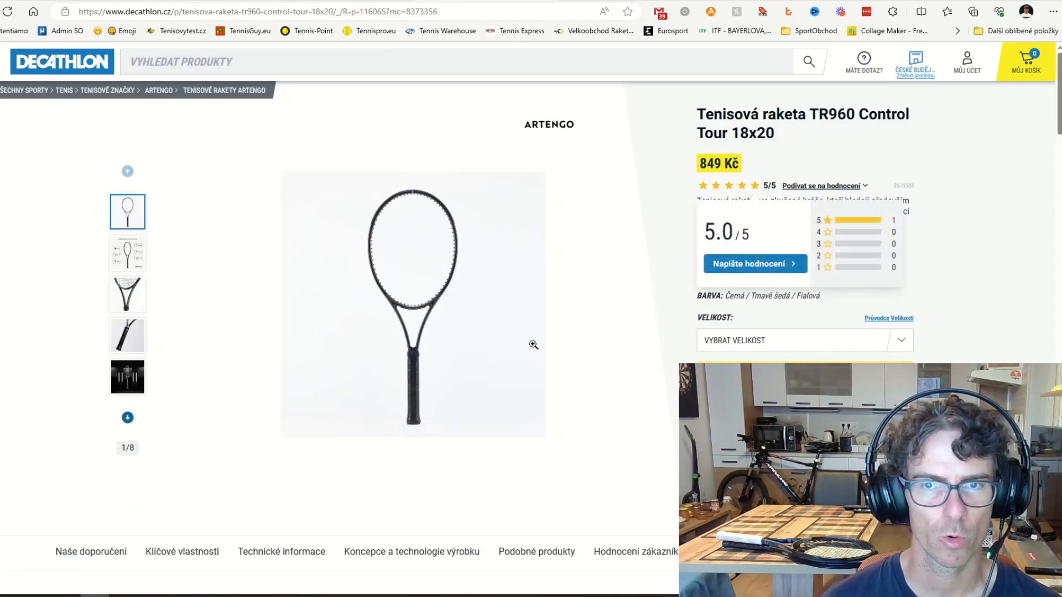
click(174, 594)
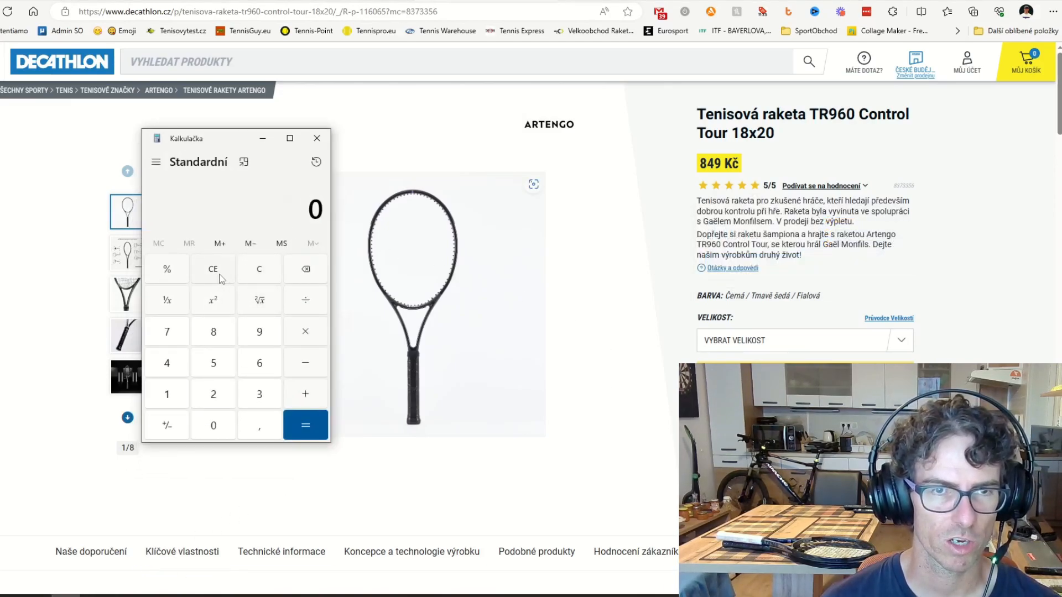
text(84)
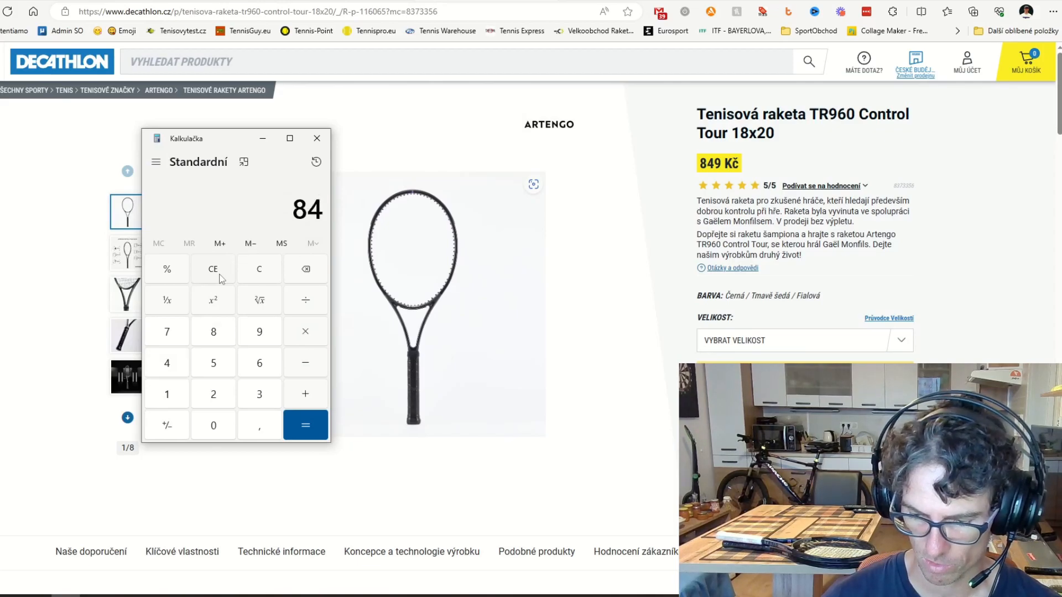
text(9/23)
key(Return)
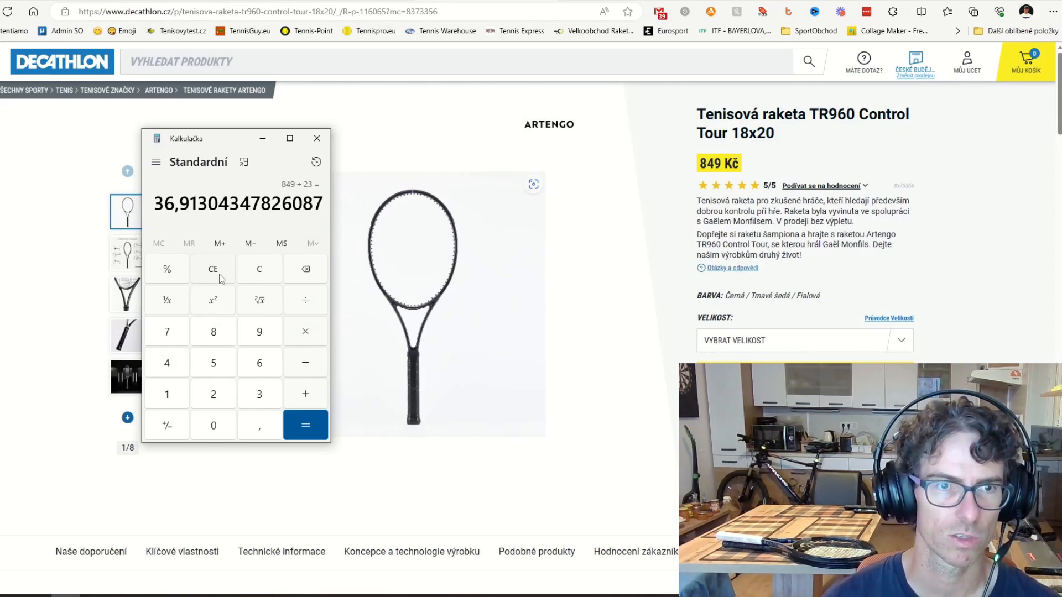
click(264, 139)
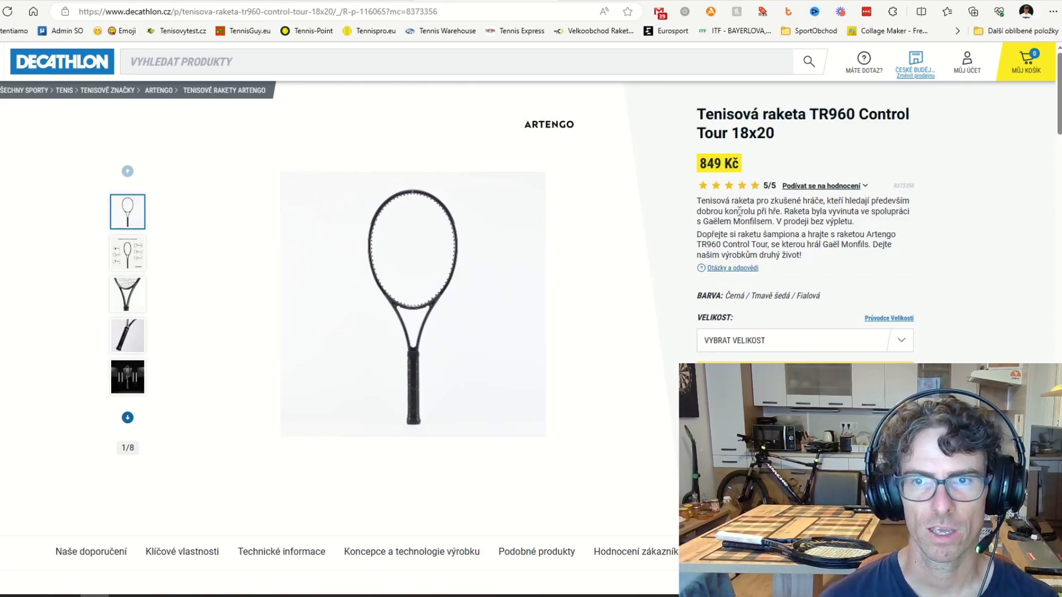
drag(698, 202, 807, 202)
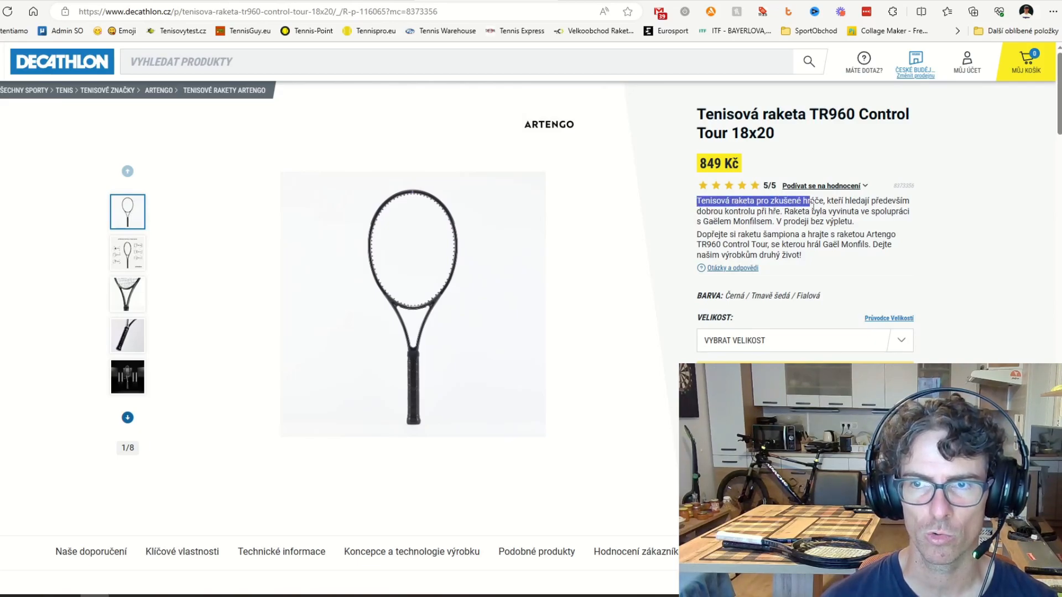
drag(811, 202, 826, 202)
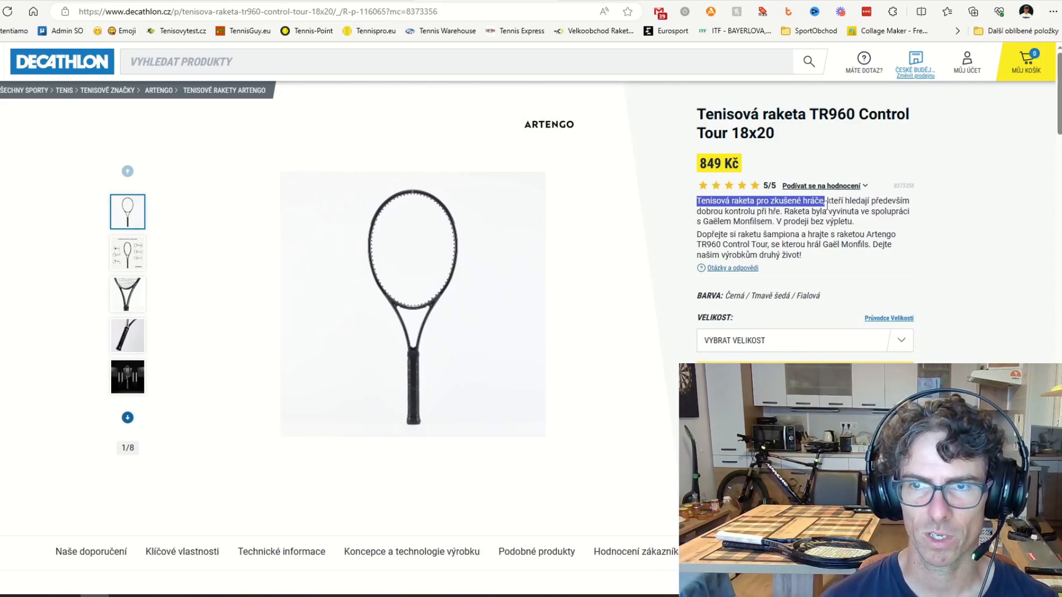
drag(827, 201, 829, 213)
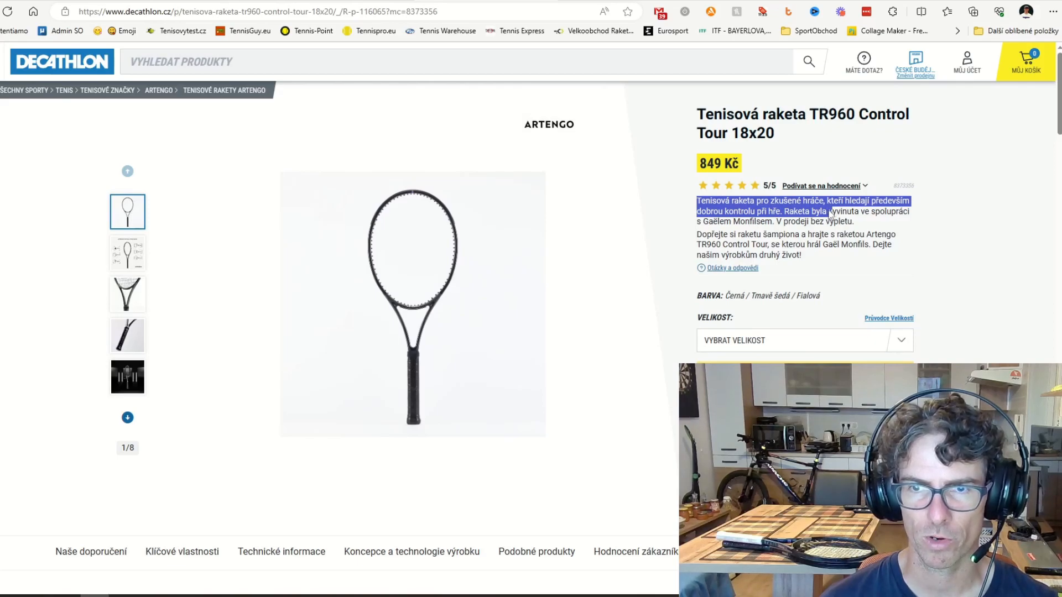
mouse_move(830, 213)
mouse_down()
mouse_move(770, 224)
mouse_move(781, 226)
mouse_up()
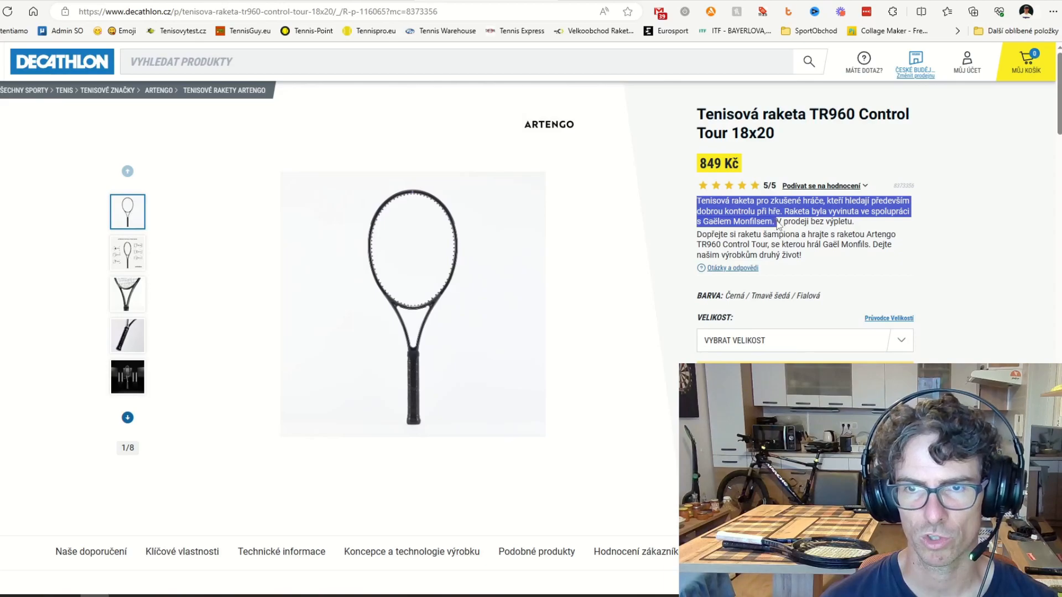
click(761, 247)
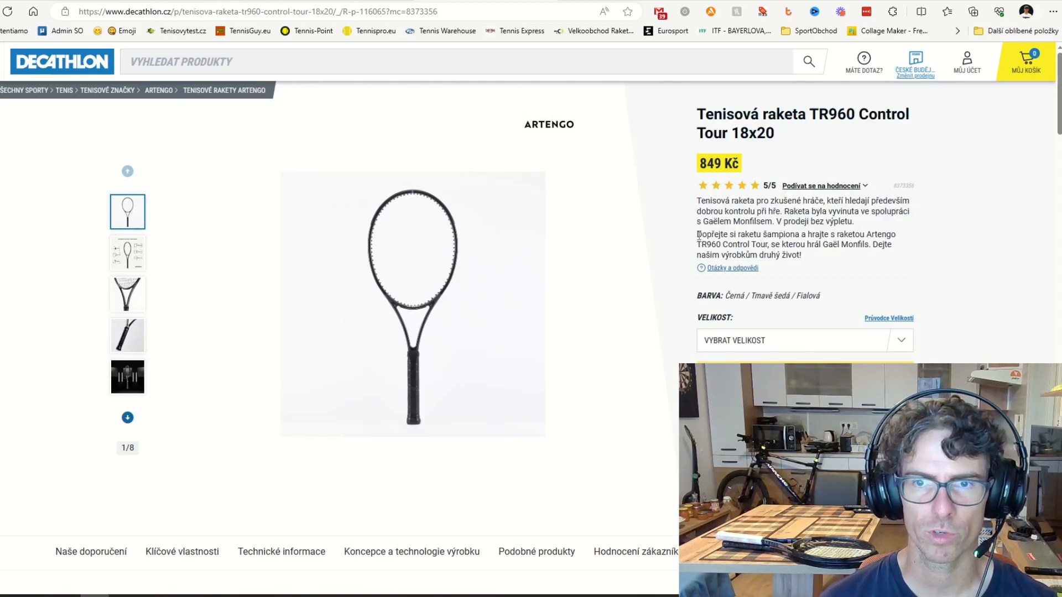
drag(697, 235, 701, 235)
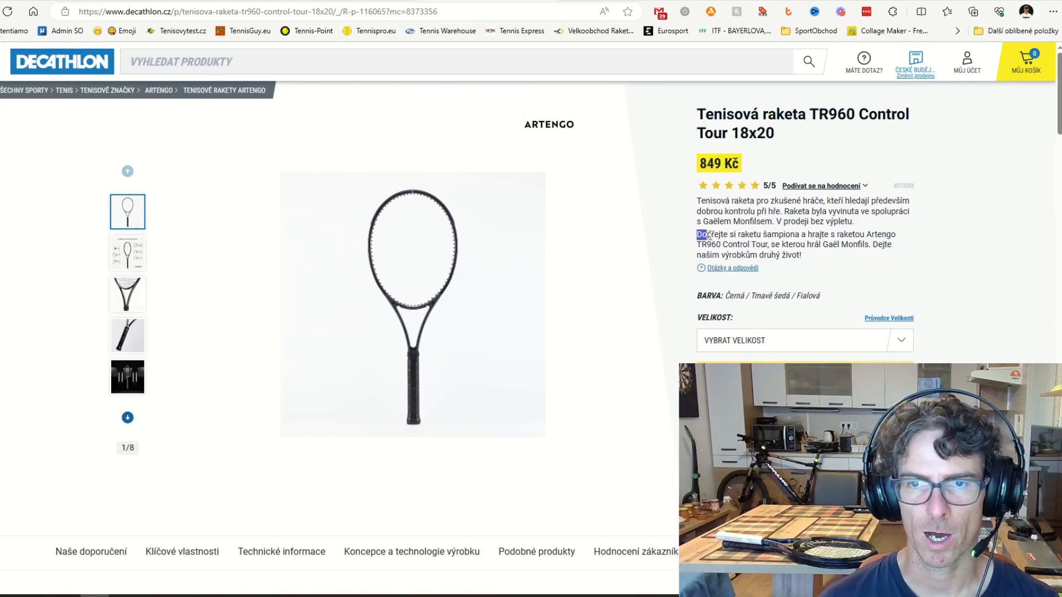
drag(707, 236, 850, 245)
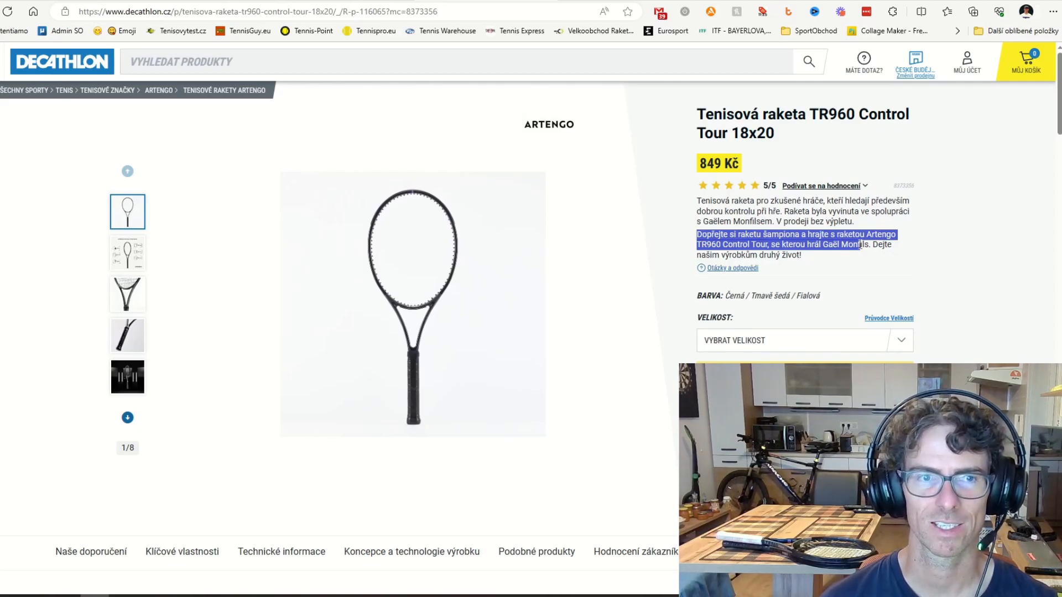
click(809, 244)
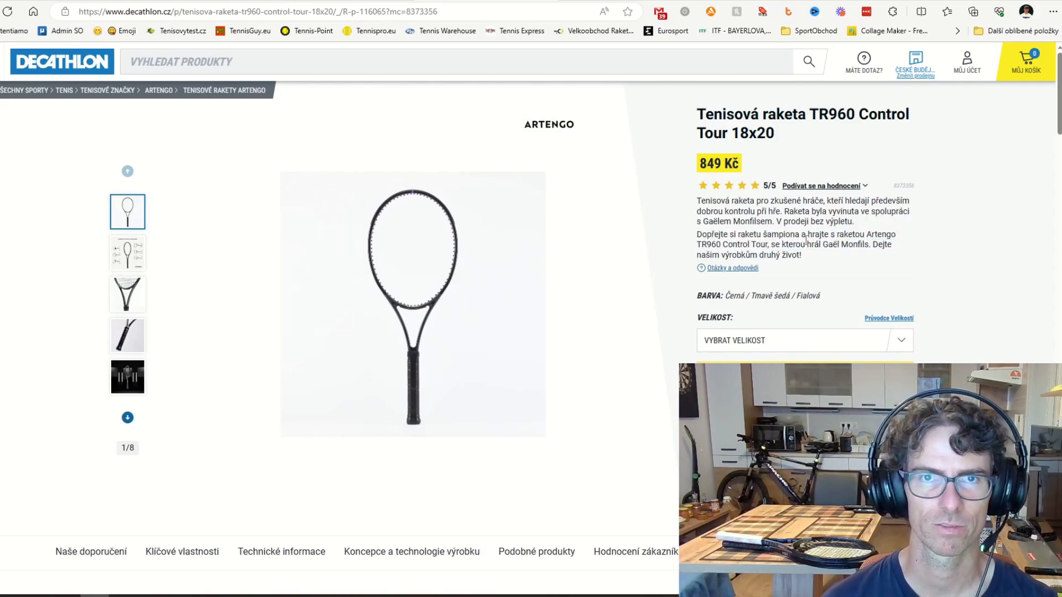
scroll(809, 241, down, 4)
scroll(809, 240, down, 5)
scroll(809, 241, down, 4)
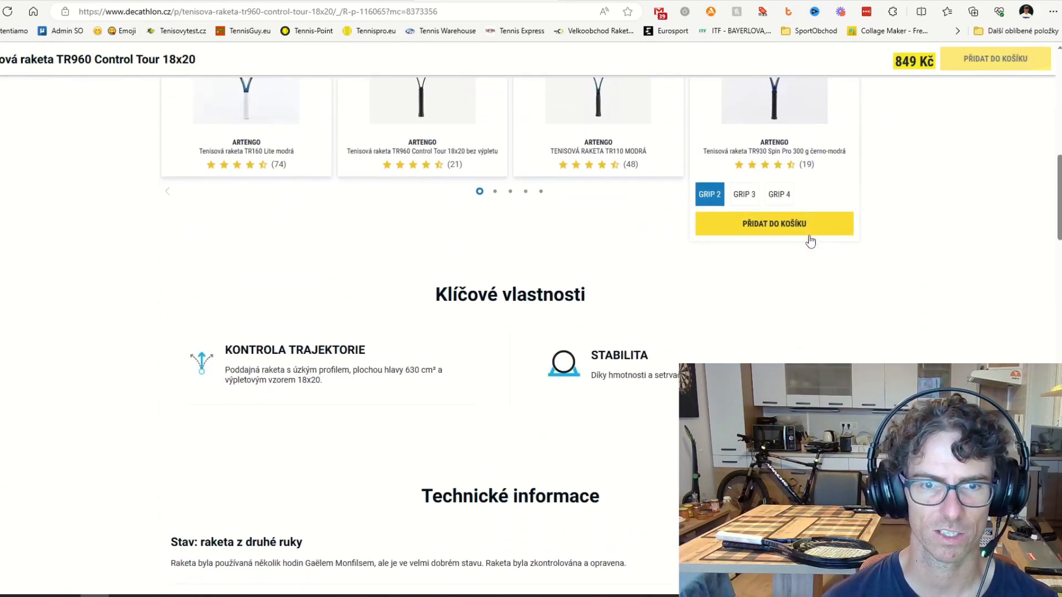
scroll(808, 240, down, 4)
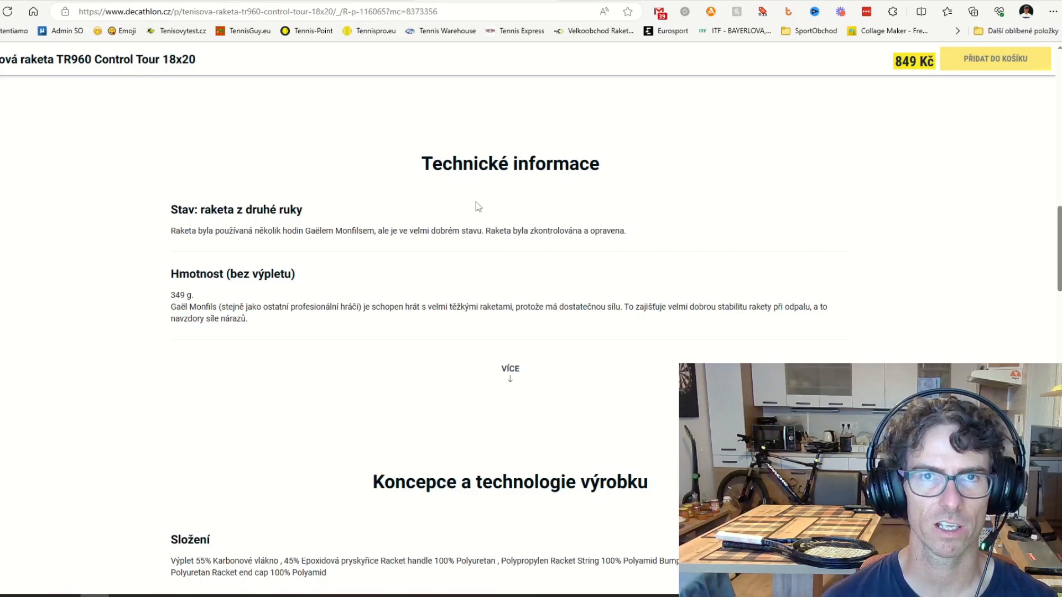
scroll(515, 163, up, 4)
scroll(521, 173, up, 2)
scroll(520, 172, down, 5)
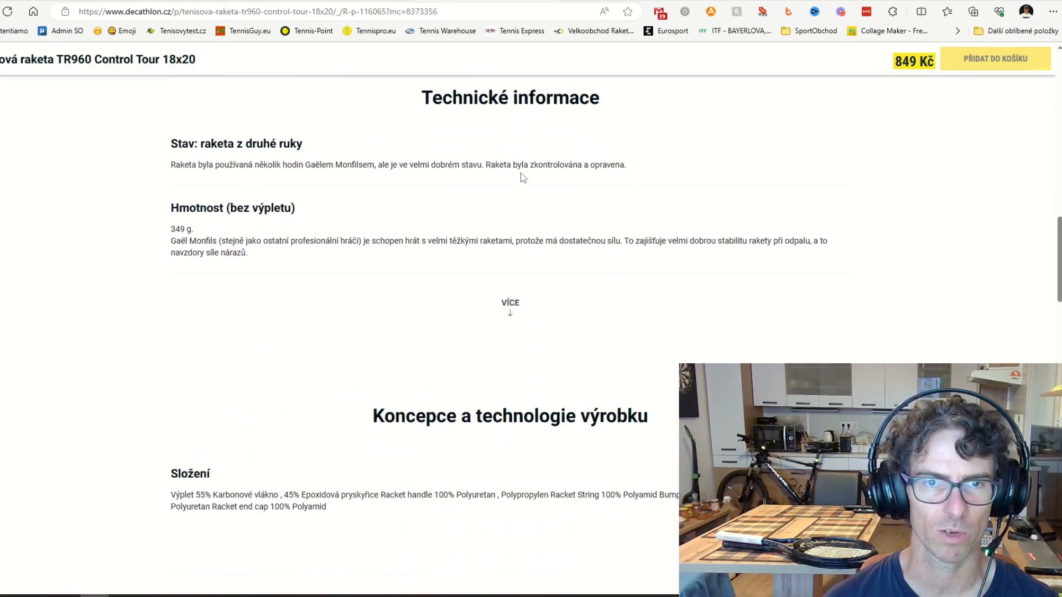
scroll(505, 221, up, 1)
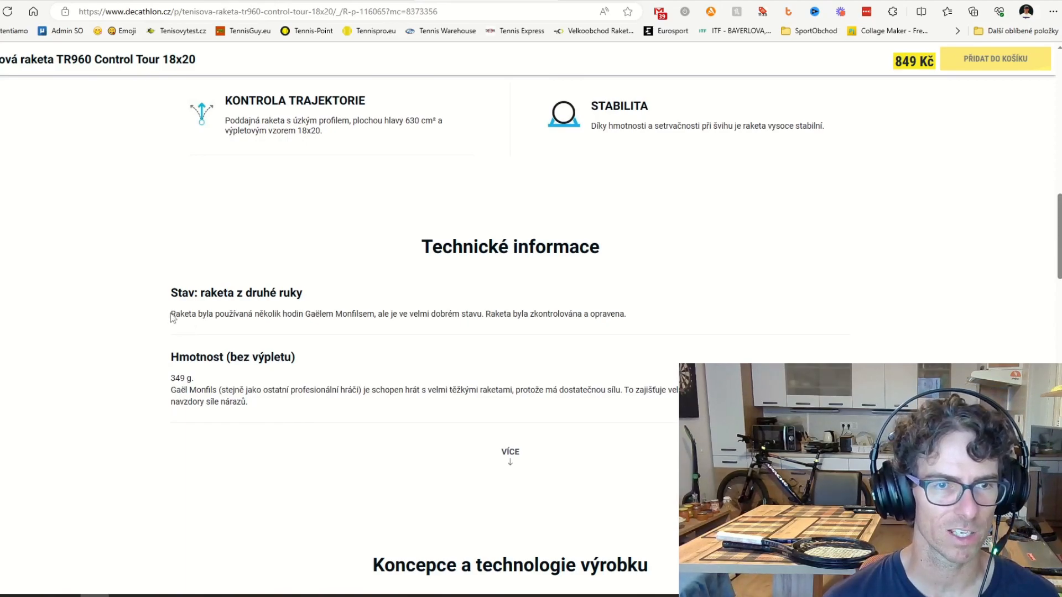
- Highlight the second-hand condition sentence above the 349 g weight, then deselect it
drag(171, 315, 271, 315)
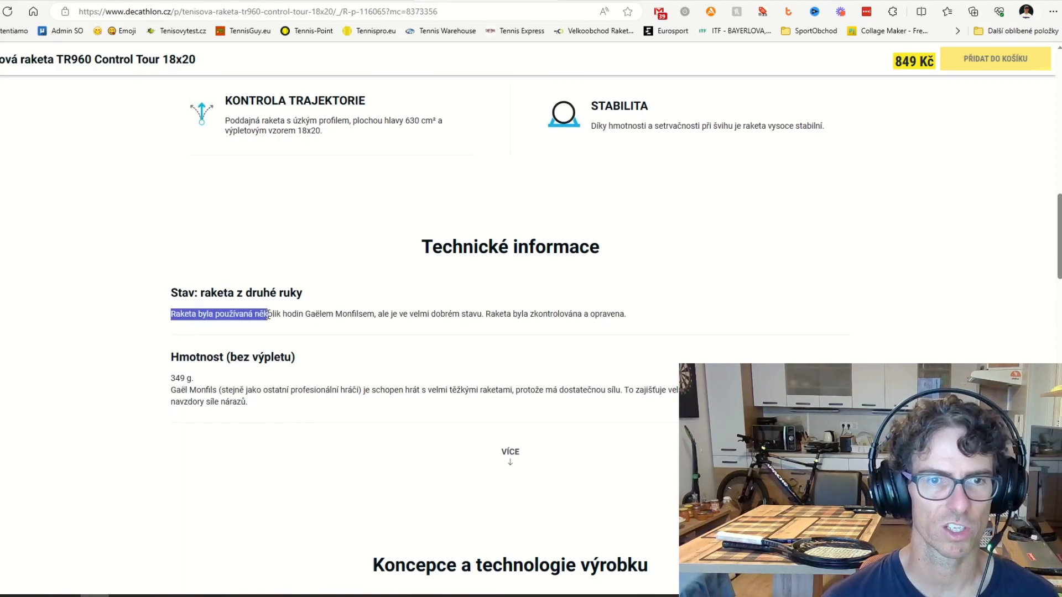
drag(271, 316, 628, 318)
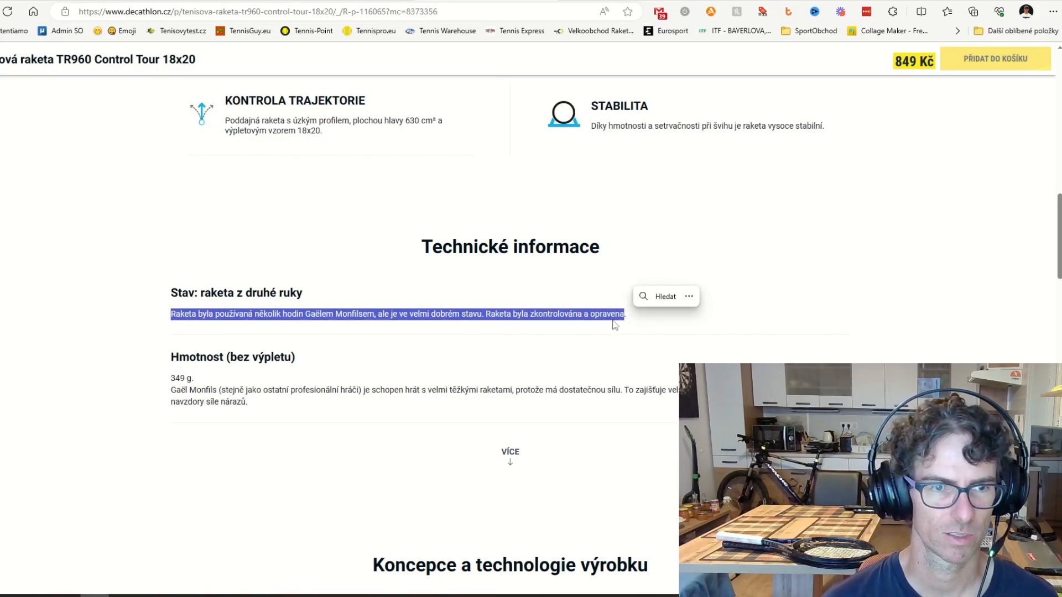
click(197, 363)
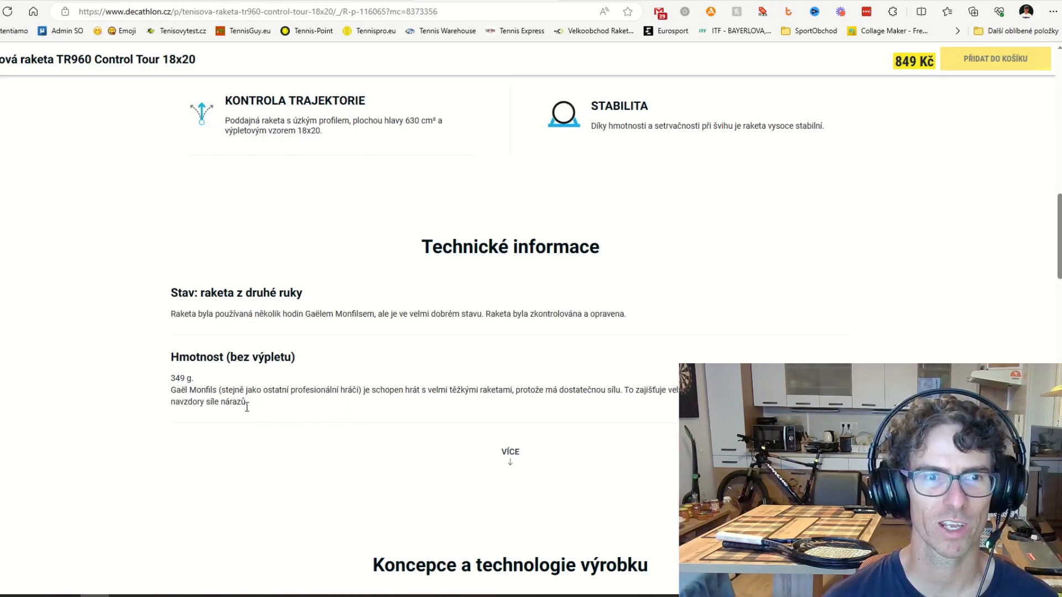
drag(169, 379, 186, 378)
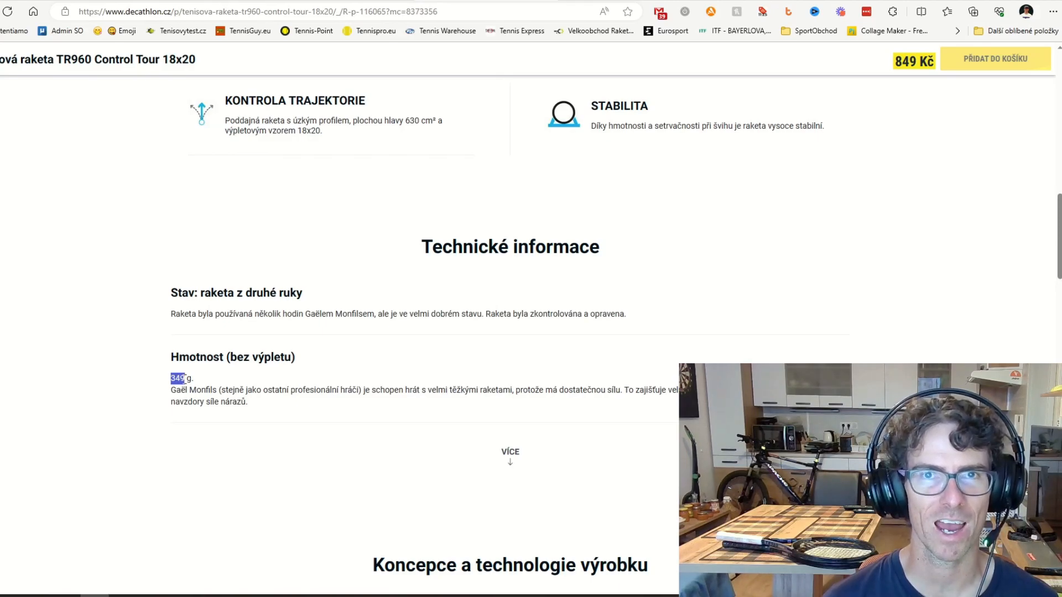
drag(185, 378, 193, 378)
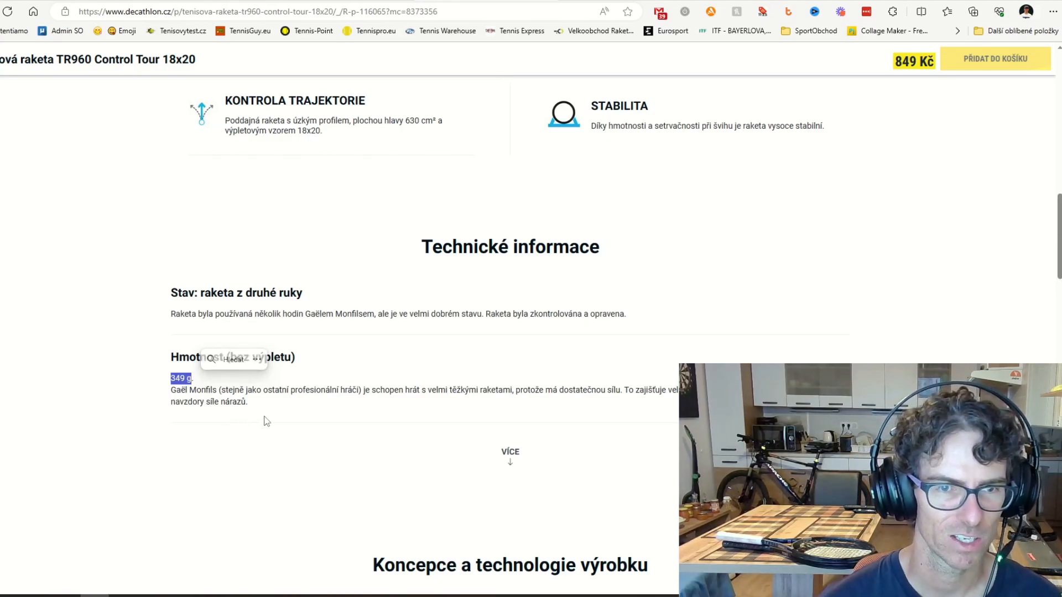
click(203, 401)
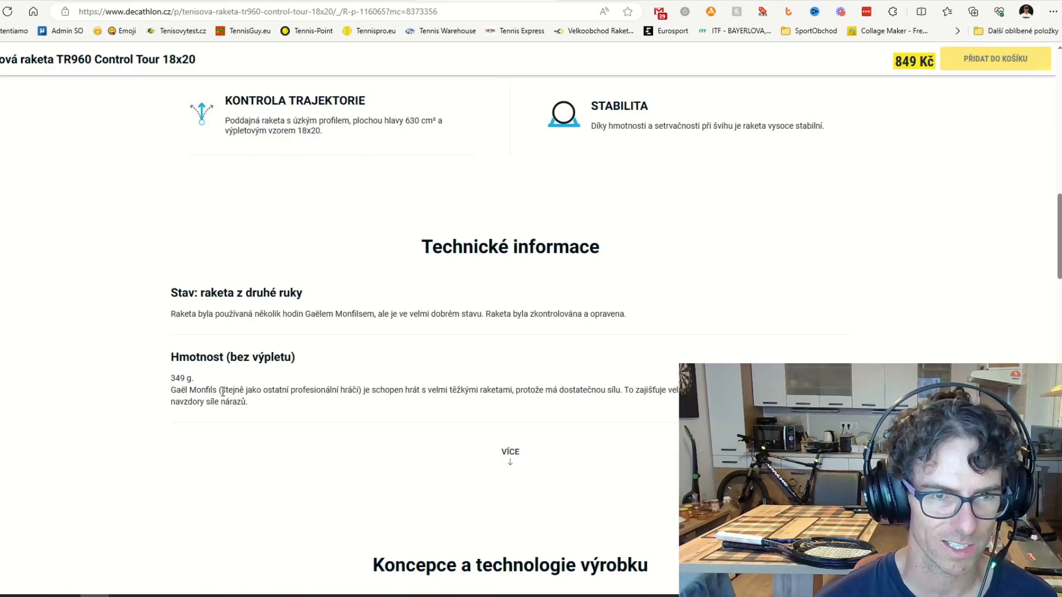
drag(221, 392, 432, 392)
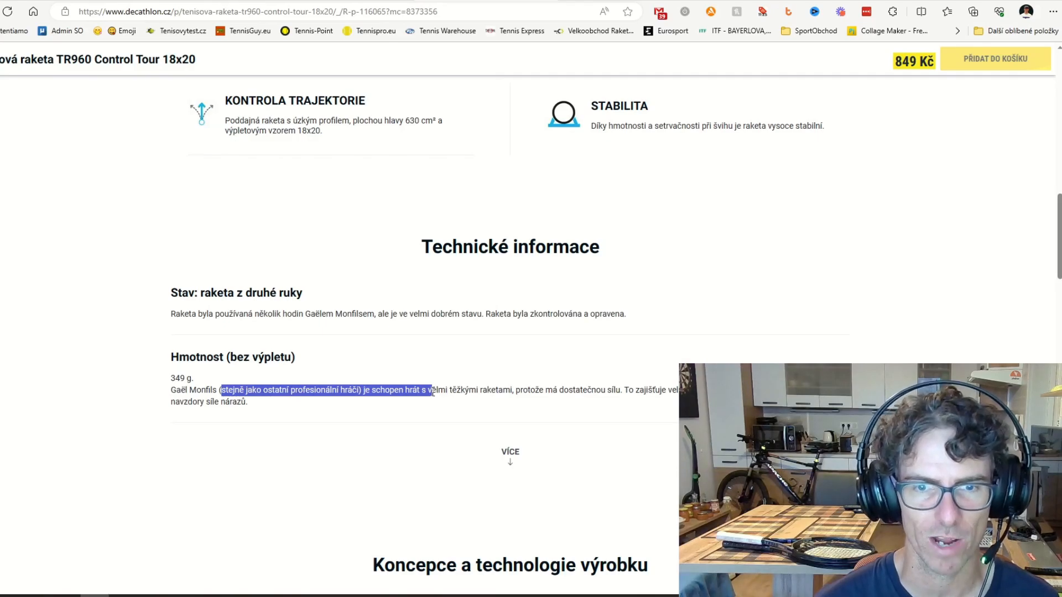
drag(432, 392, 529, 392)
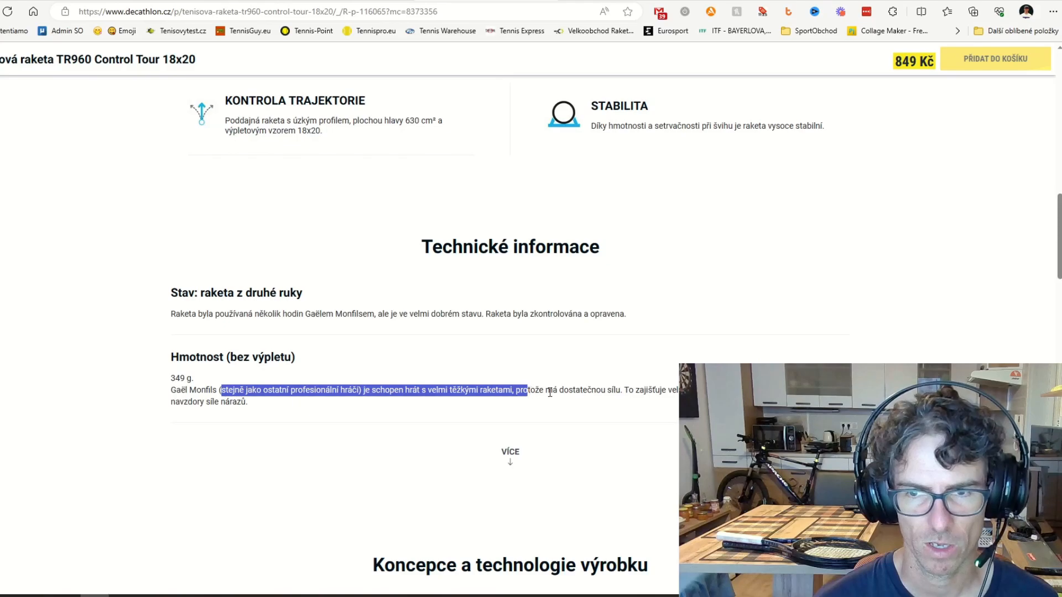
drag(549, 392, 678, 393)
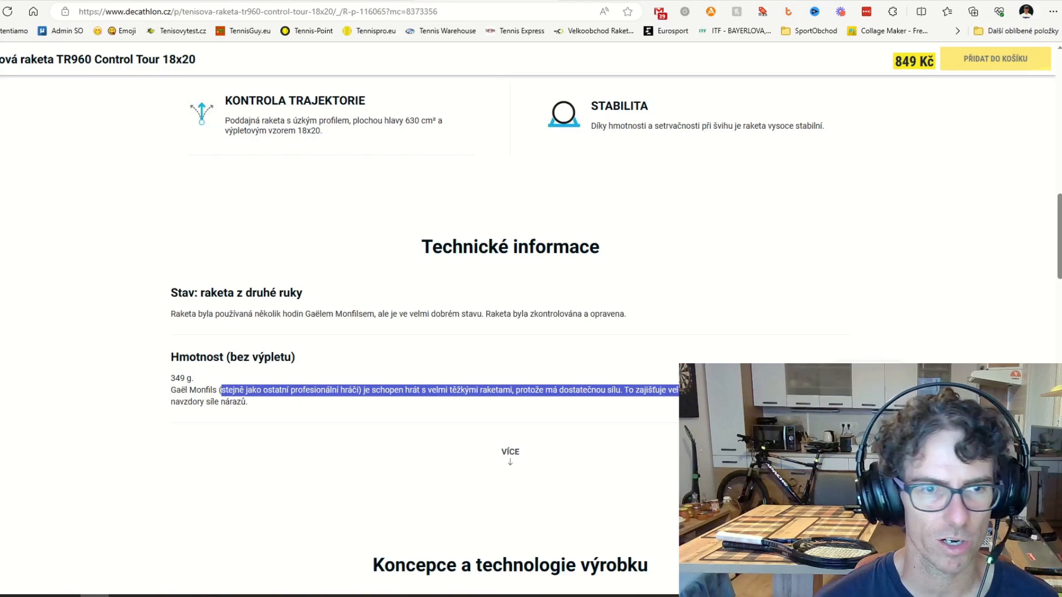
click(448, 390)
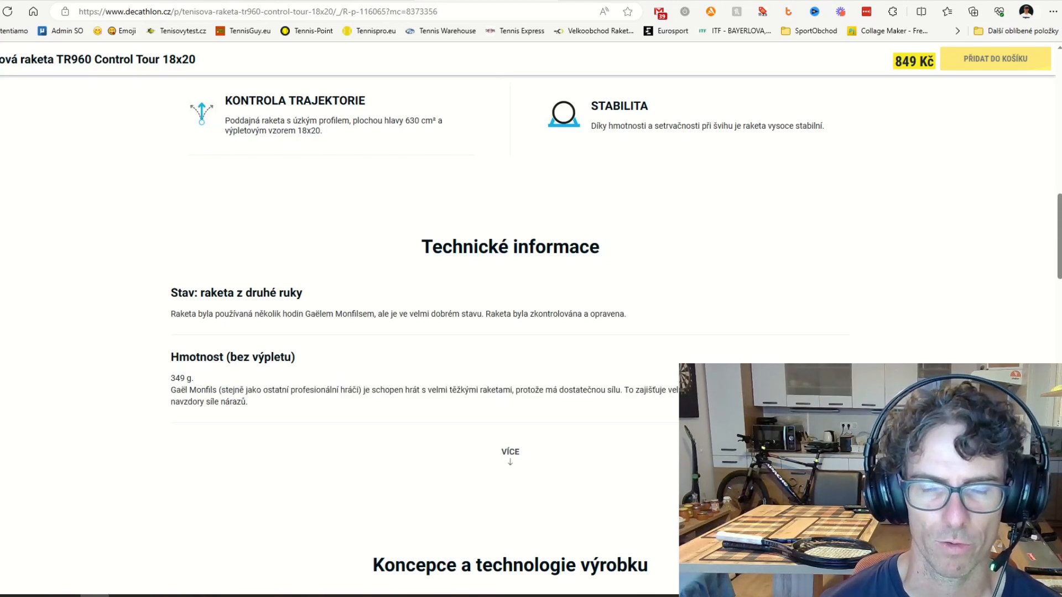
scroll(531, 309, down, 2)
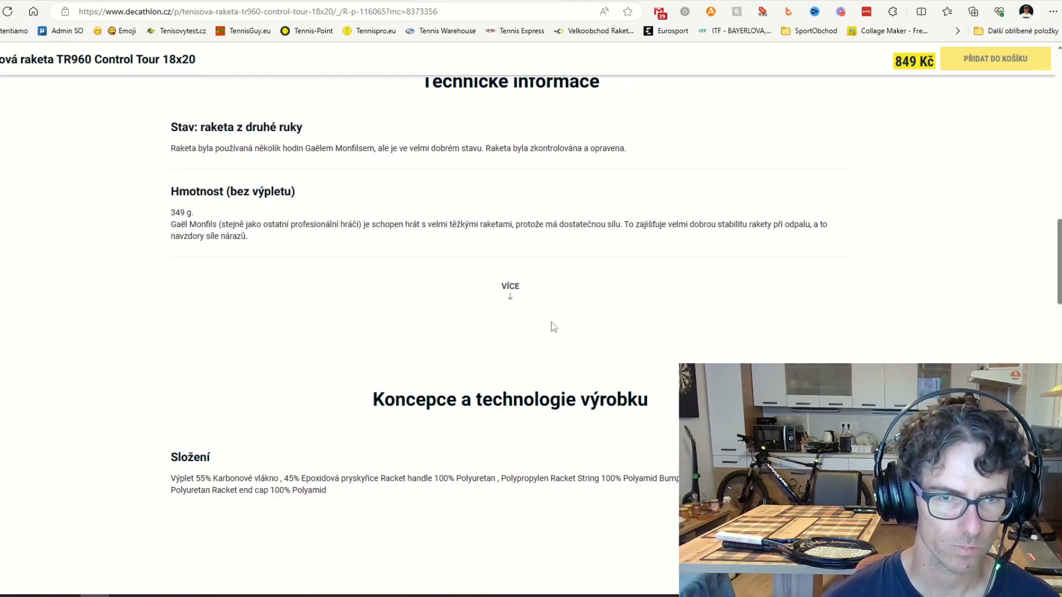
- Expand the full spec list via VÍCE and highlight the note about the very long handle
click(510, 290)
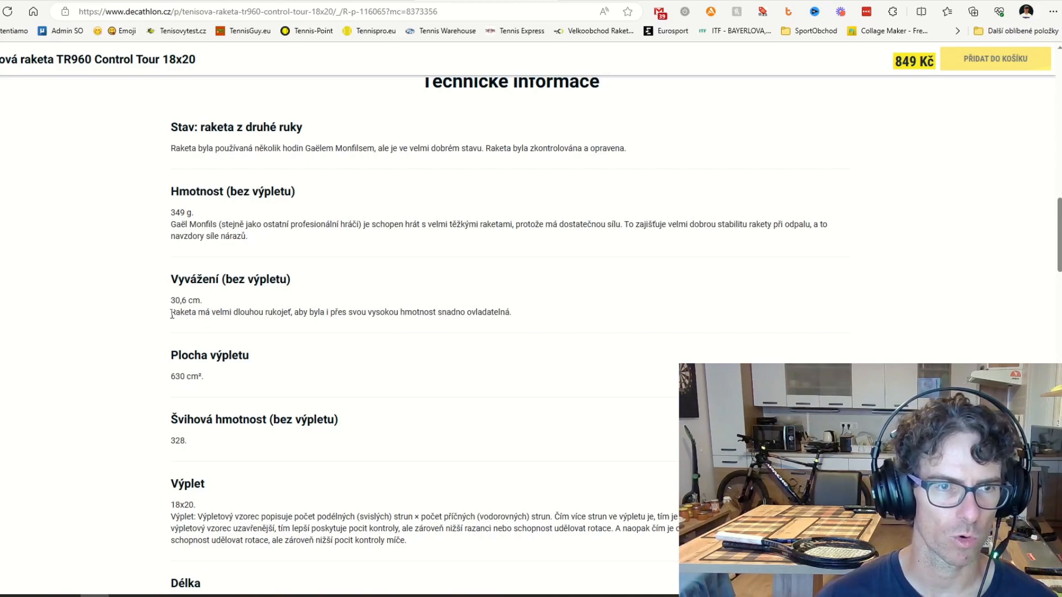
drag(172, 314, 299, 313)
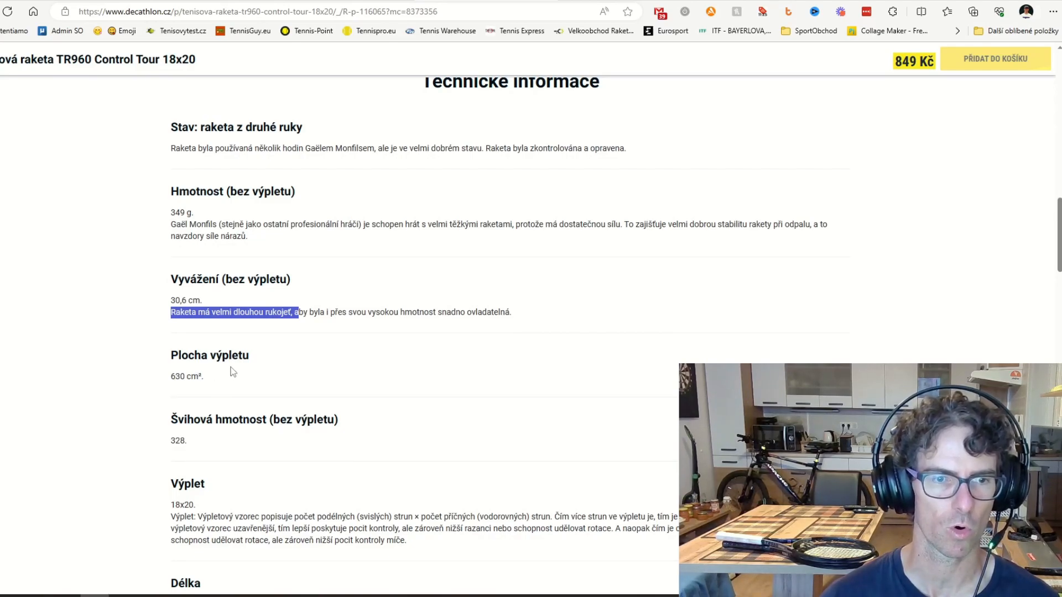
scroll(266, 365, down, 2)
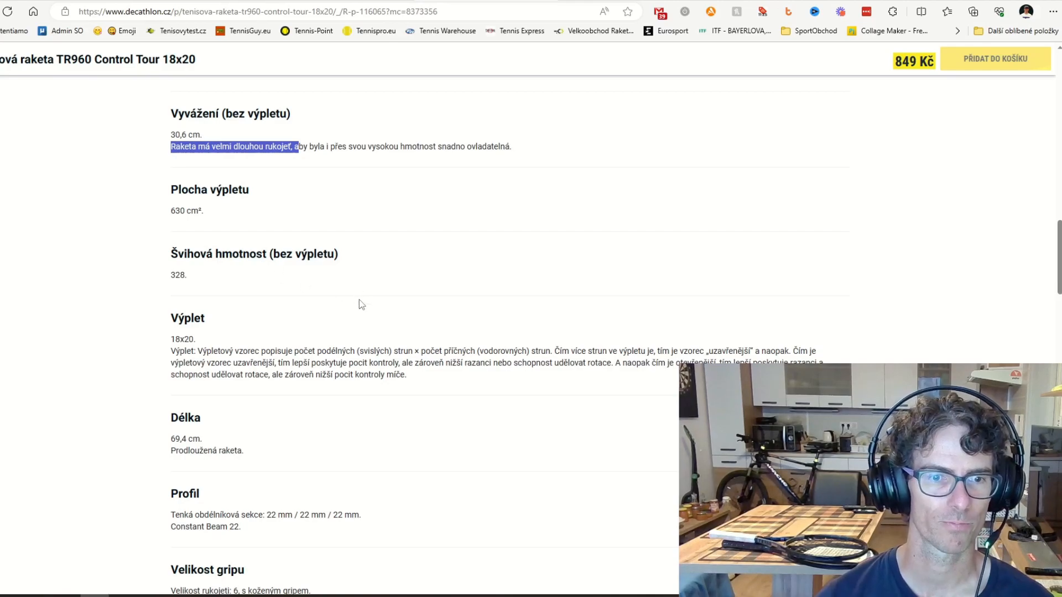
scroll(380, 321, down, 2)
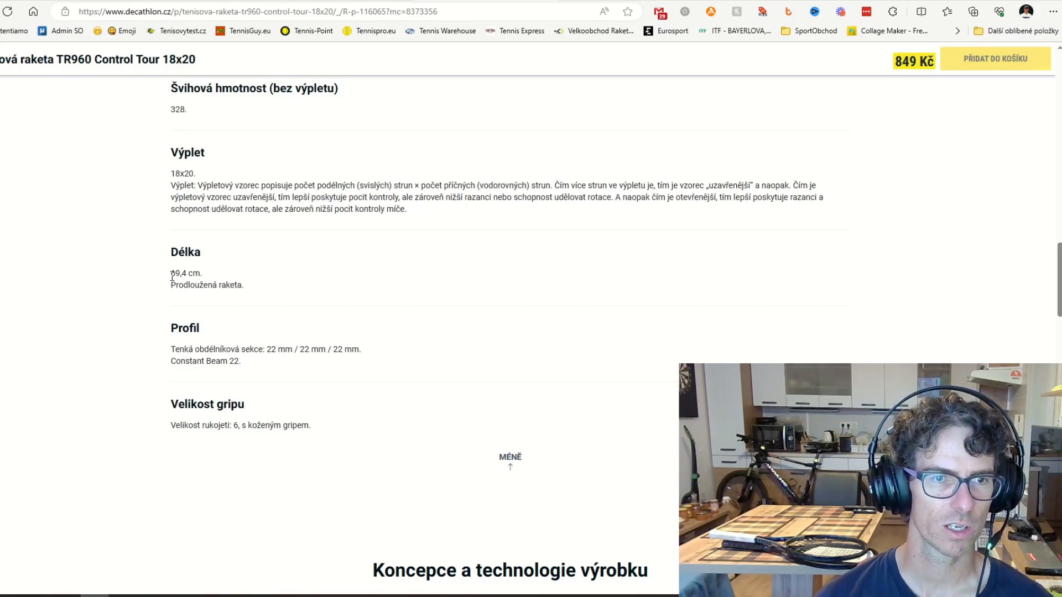
drag(171, 272, 202, 275)
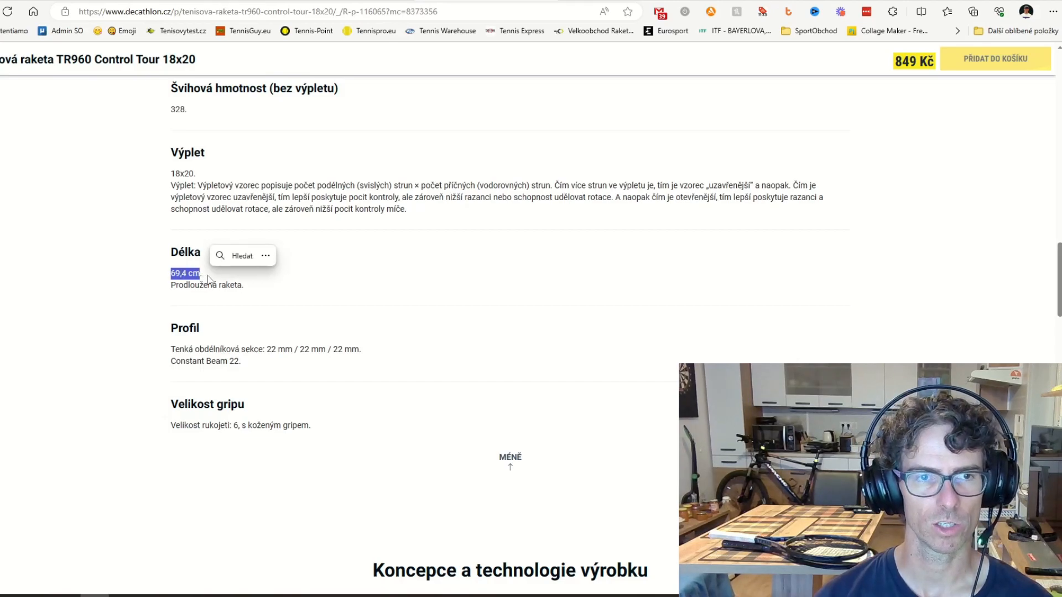
click(210, 281)
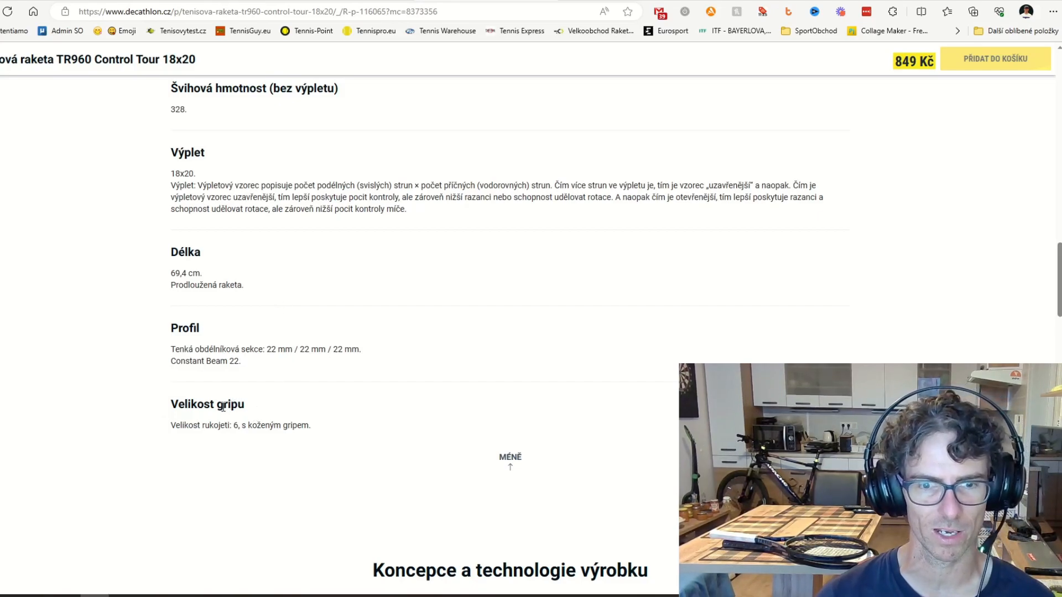
scroll(222, 407, down, 2)
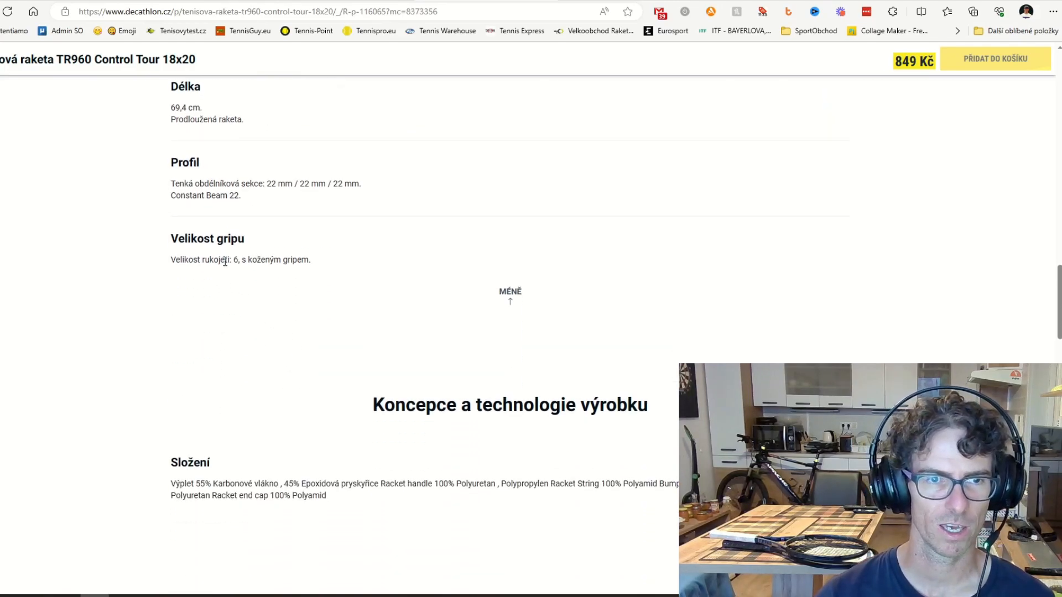
scroll(225, 262, up, 1)
- Enlarge the page text and highlight the grip size value 6, then deselect it
key(ctrl+plus)
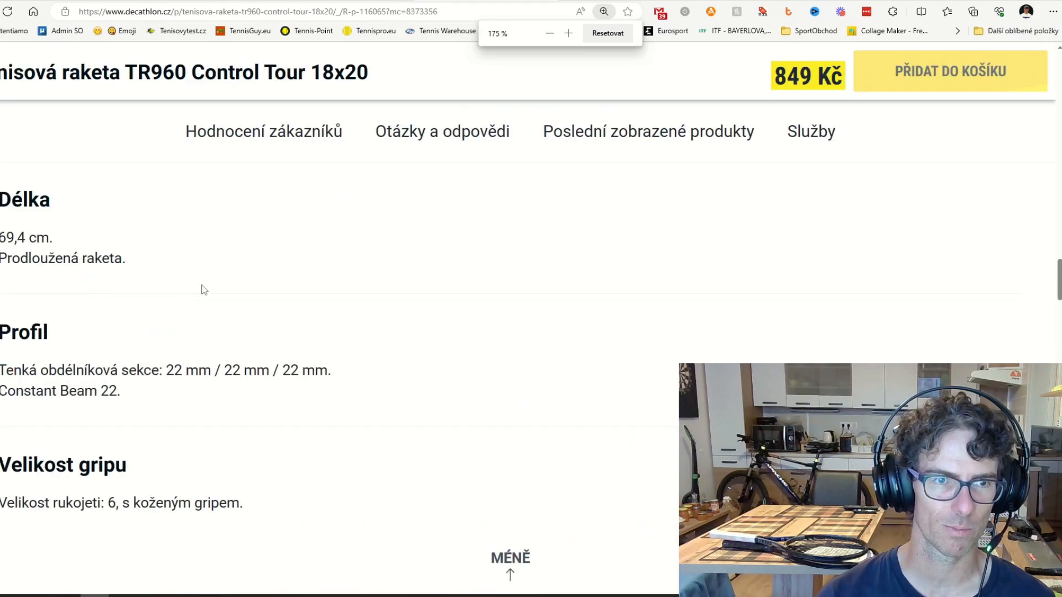
scroll(201, 382, down, 2)
scroll(202, 383, down, 2)
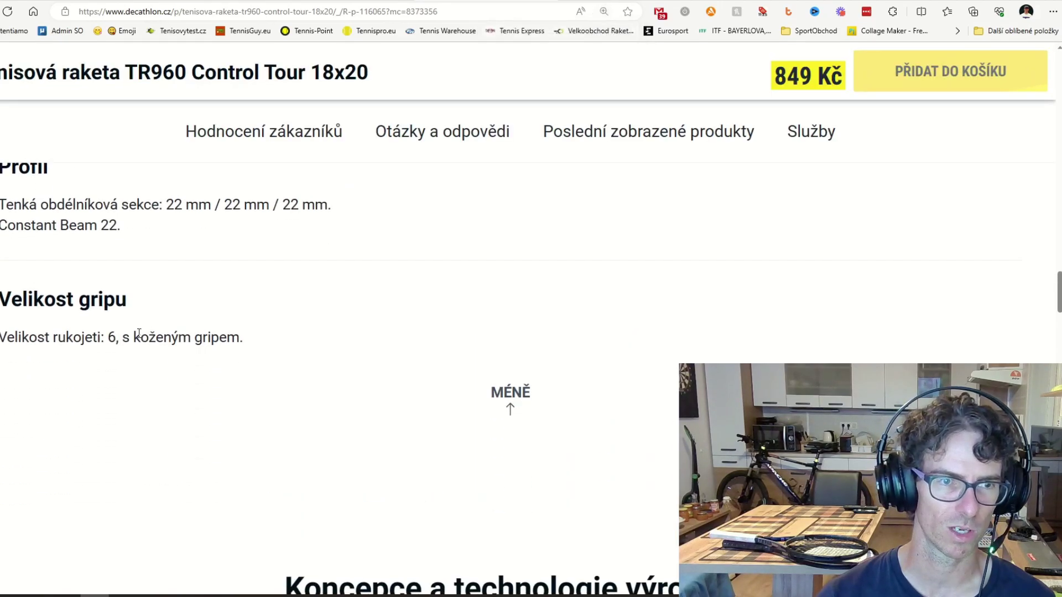
double_click(111, 338)
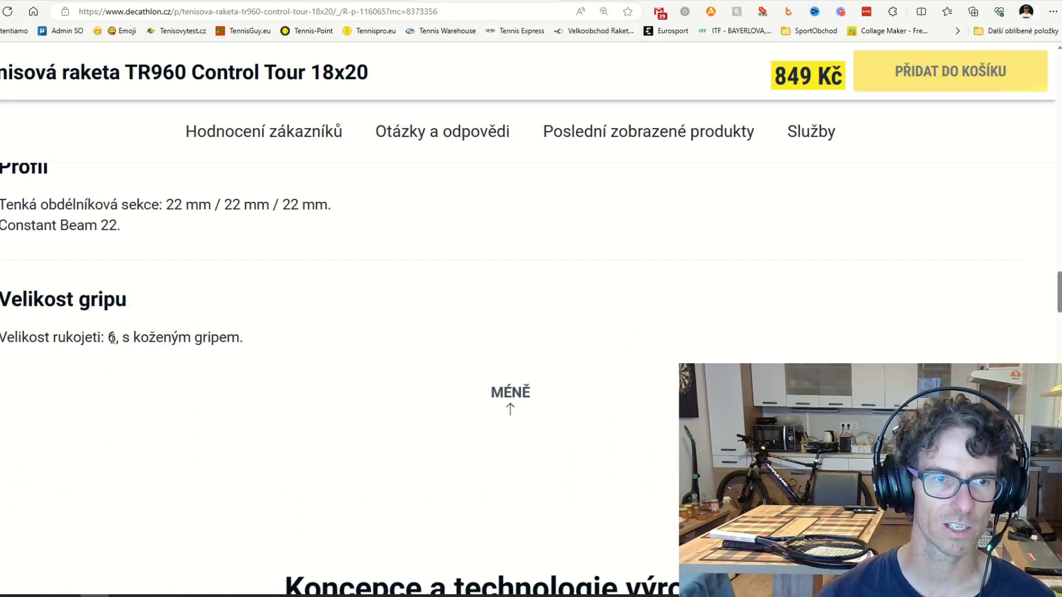
double_click(111, 337)
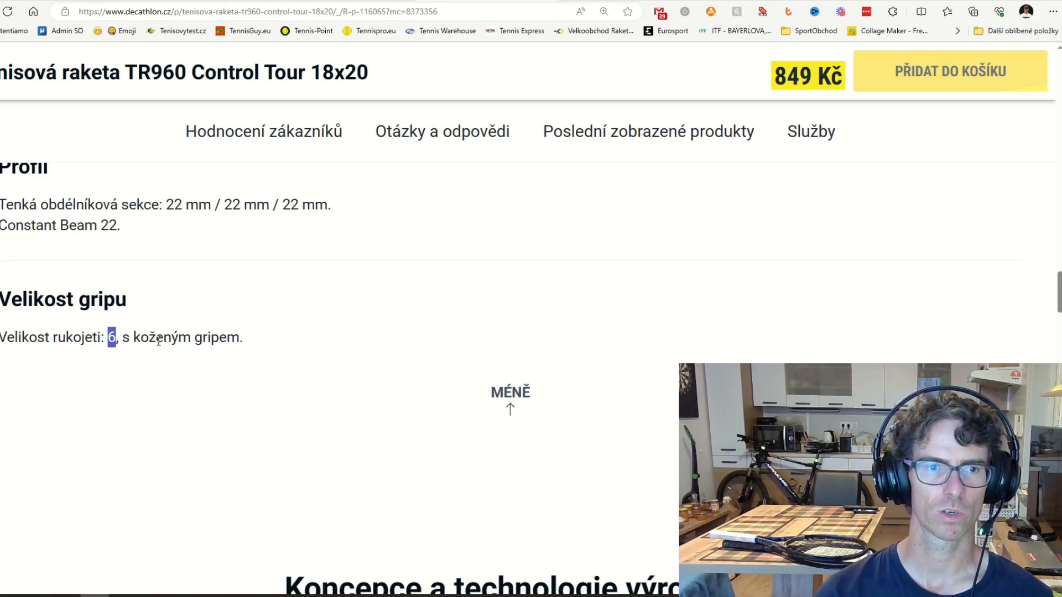
click(157, 340)
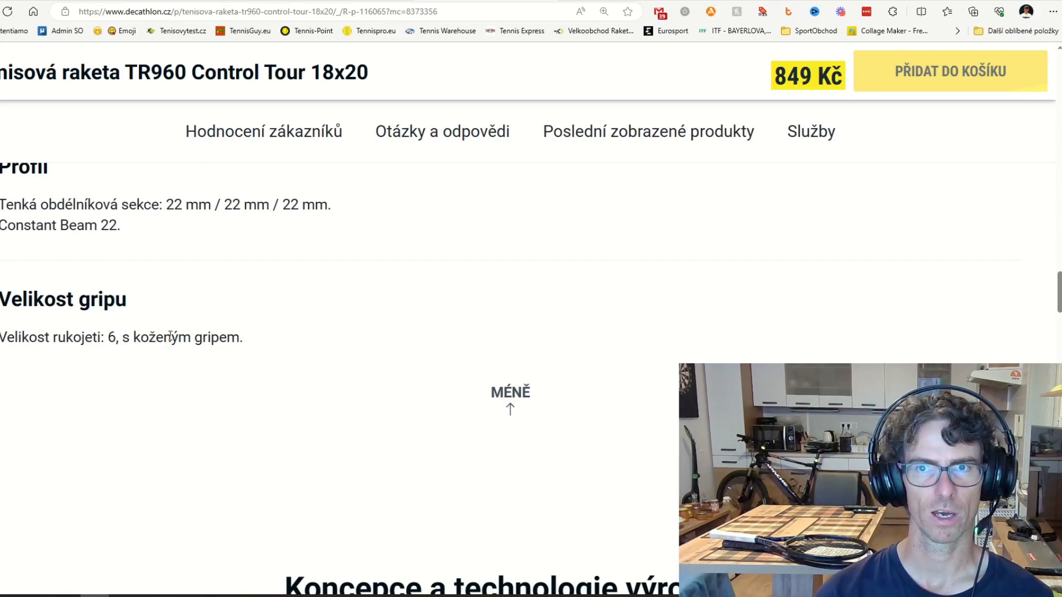
scroll(171, 336, down, 1)
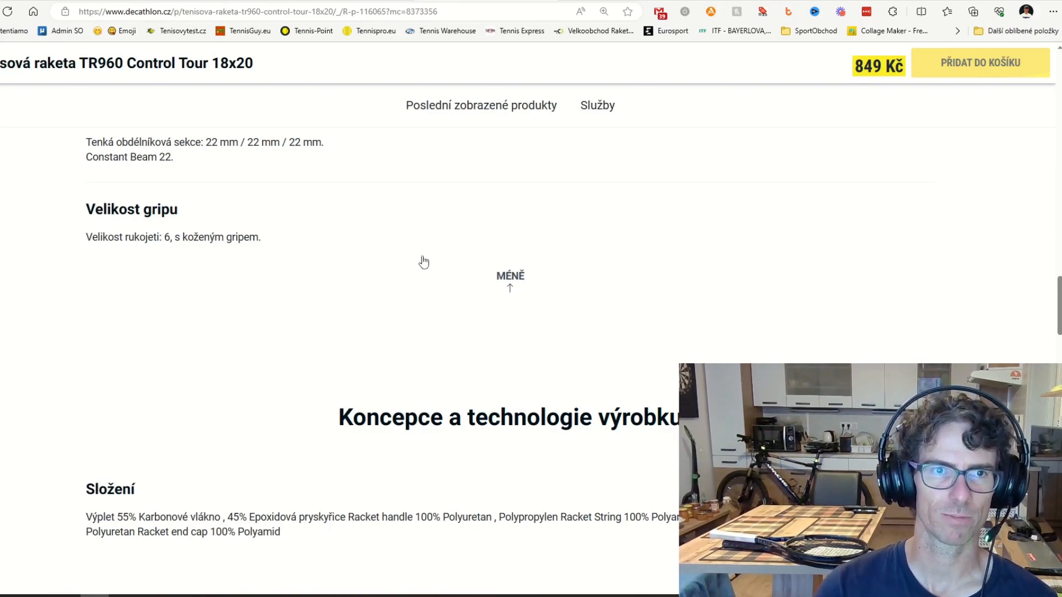
scroll(437, 258, down, 3)
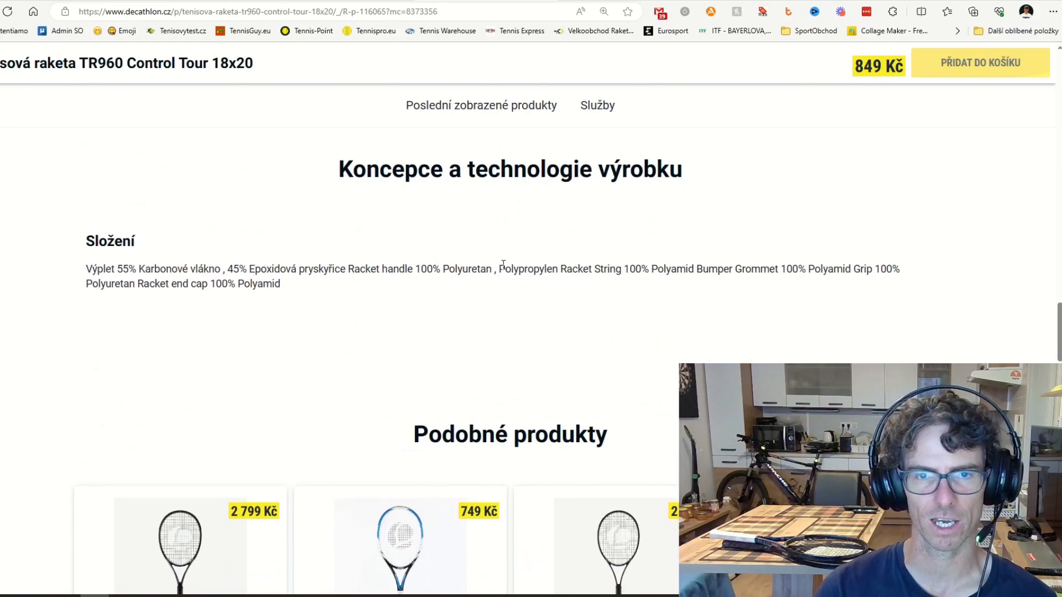
scroll(558, 288, down, 4)
scroll(722, 298, up, 4)
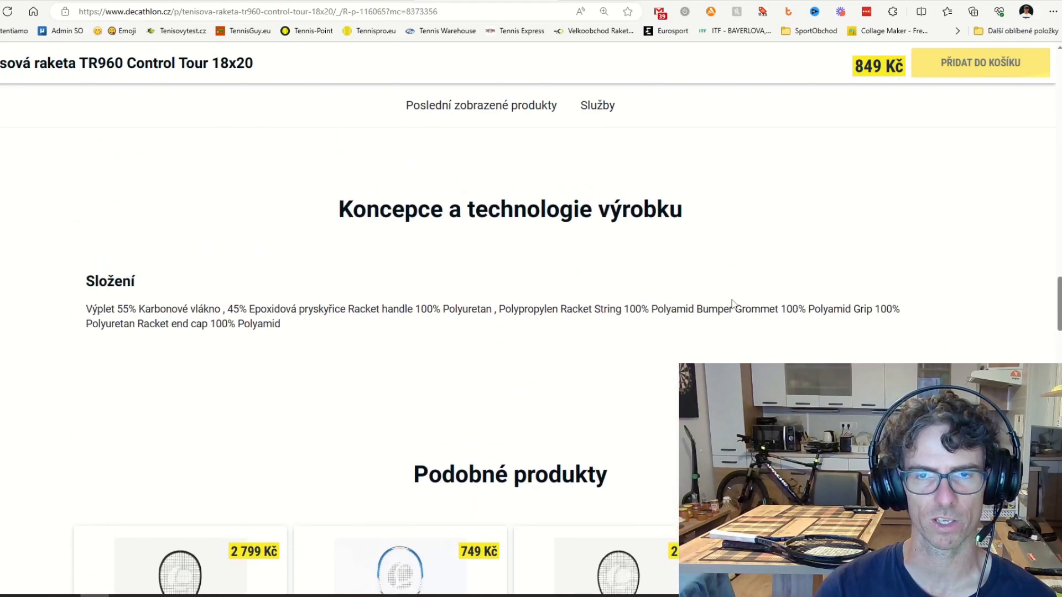
scroll(734, 306, up, 4)
scroll(733, 306, up, 5)
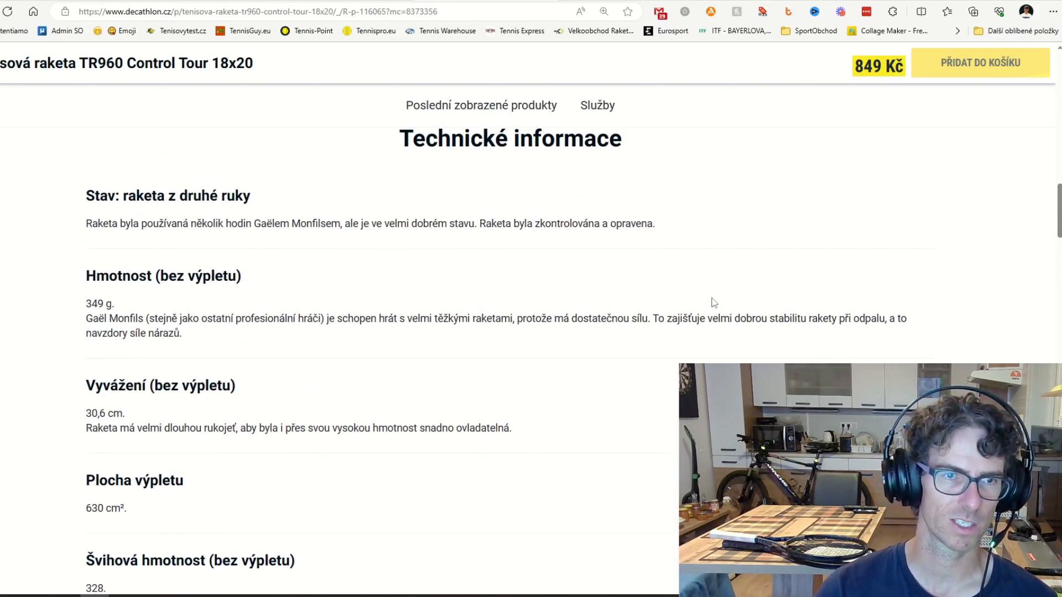
scroll(734, 305, up, 4)
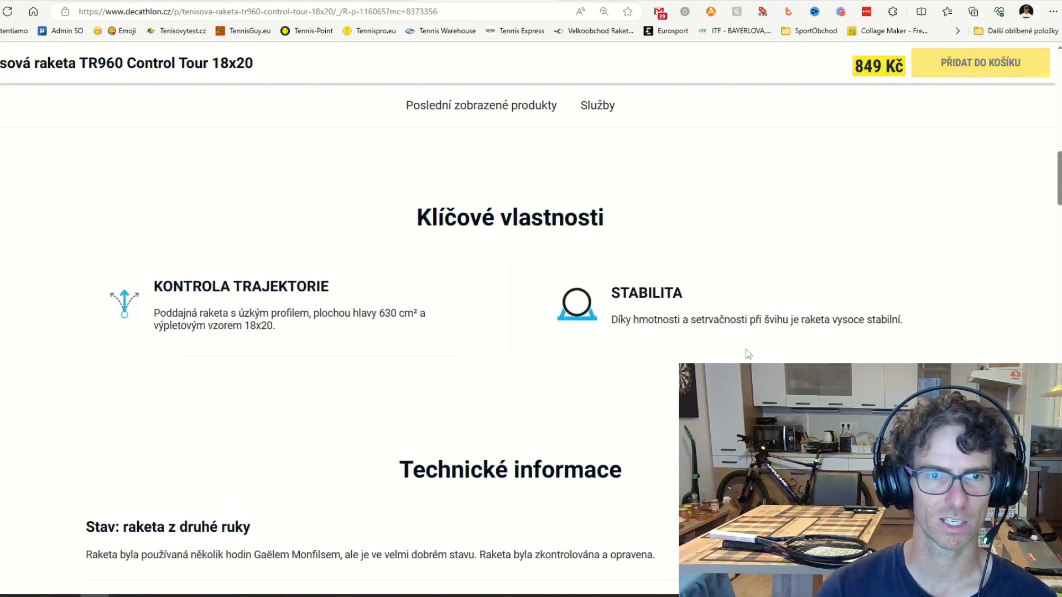
scroll(751, 354, up, 5)
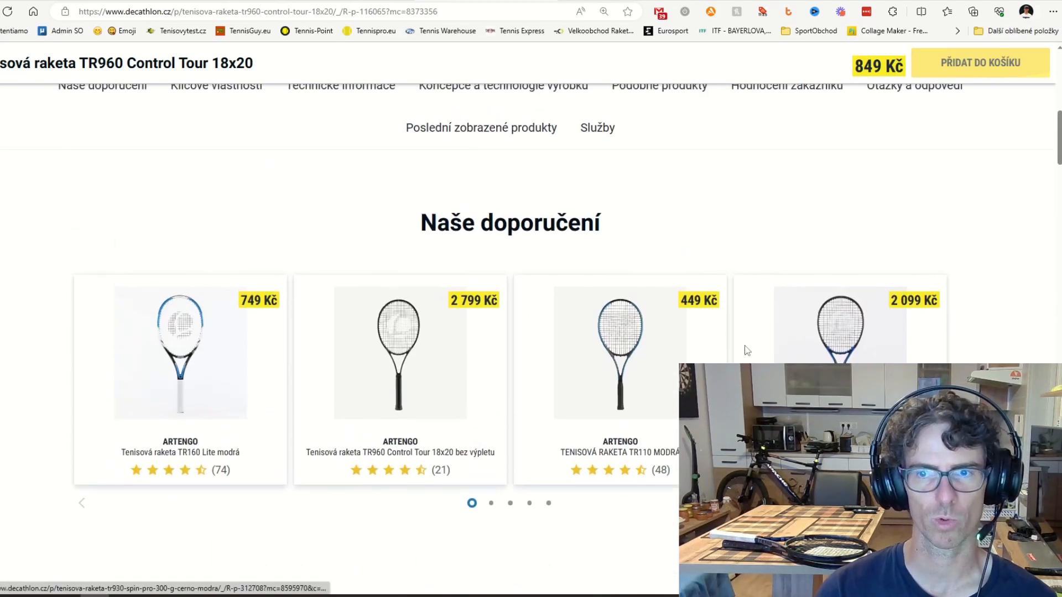
scroll(707, 294, up, 5)
scroll(707, 294, up, 5)
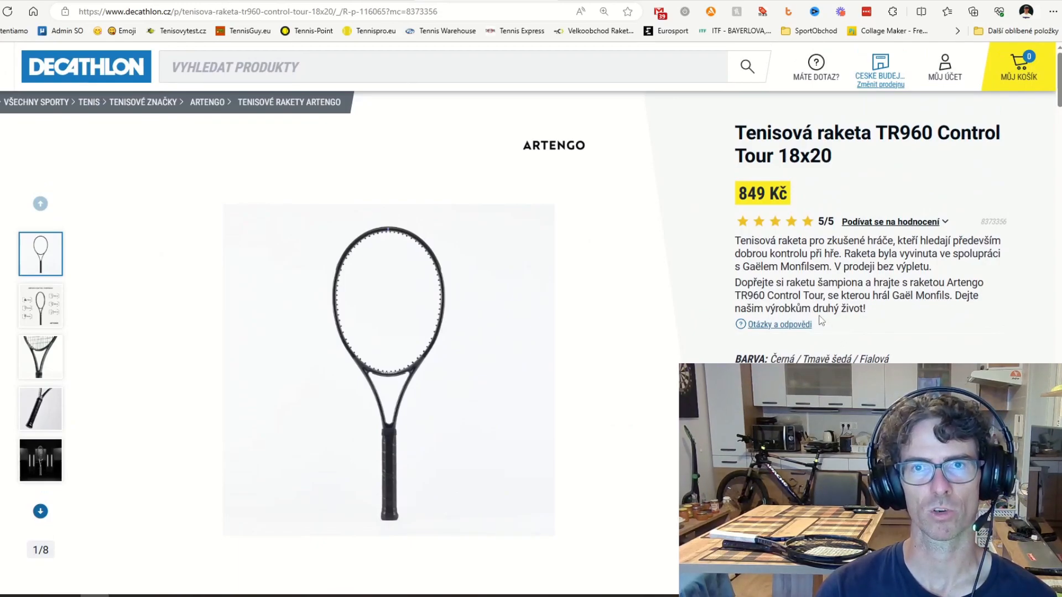
- Make the spec diagram the main product image, view it full screen and close the viewer
click(49, 318)
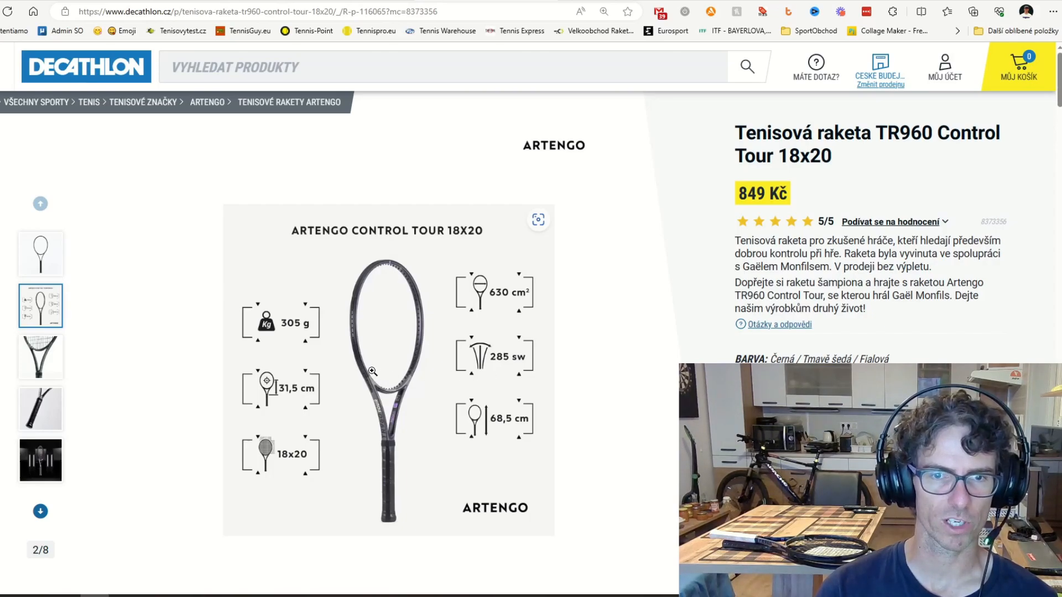
click(374, 376)
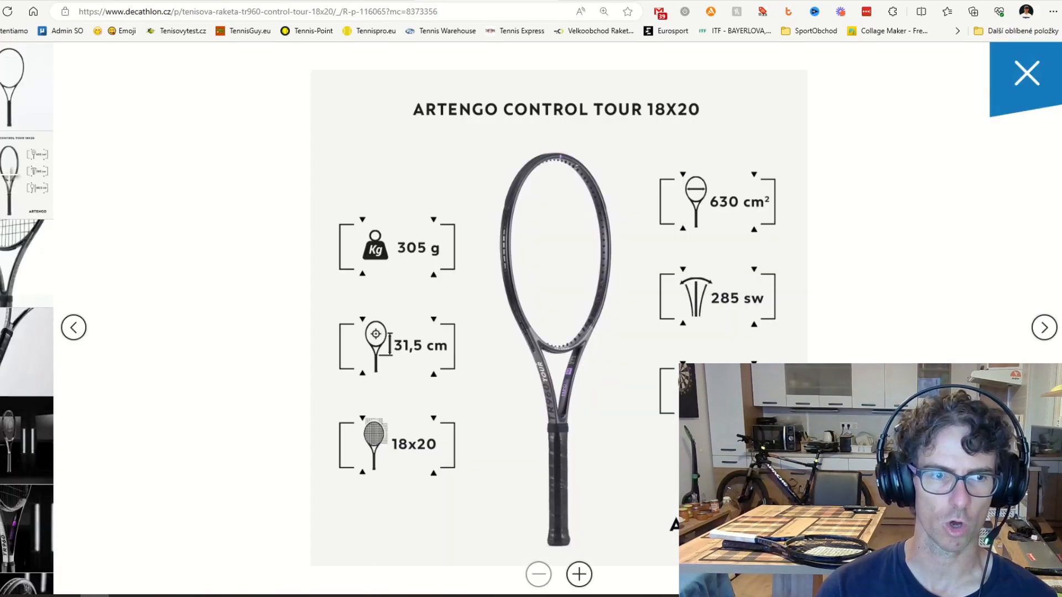
click(1027, 77)
mouse_move(893, 222)
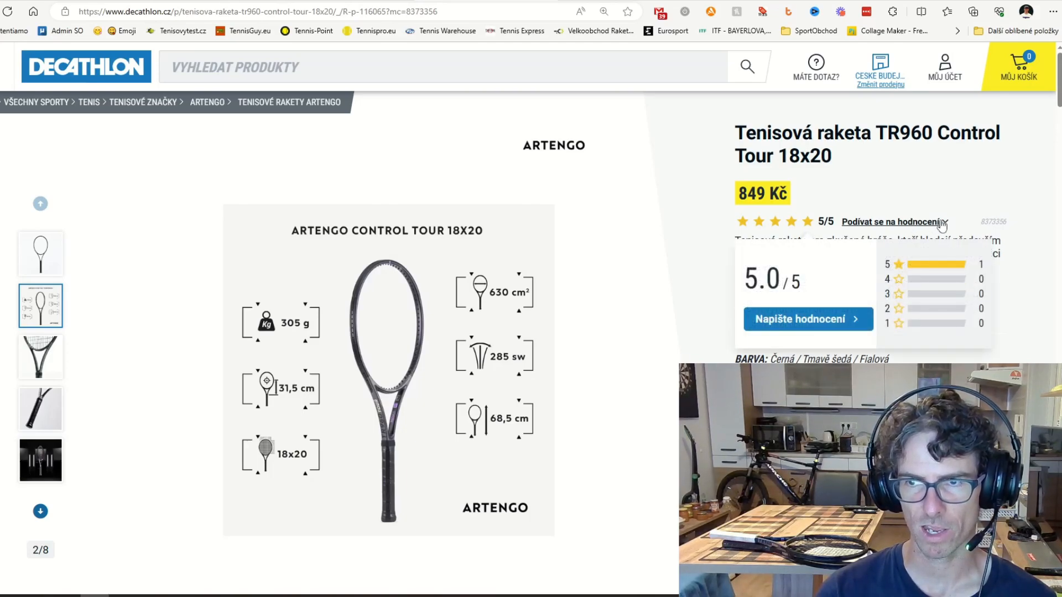
click(912, 222)
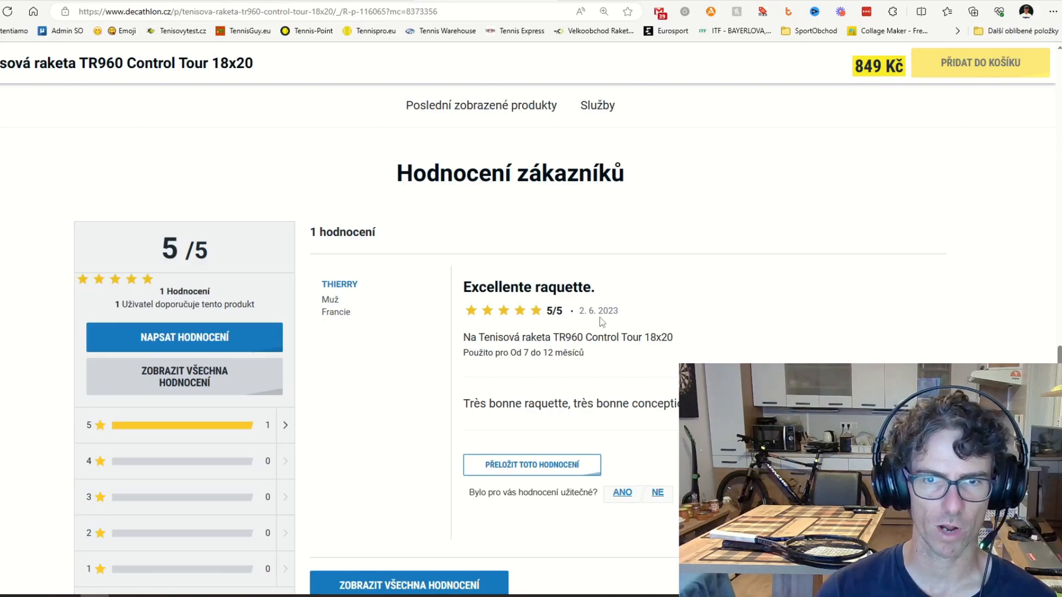
drag(579, 312, 623, 314)
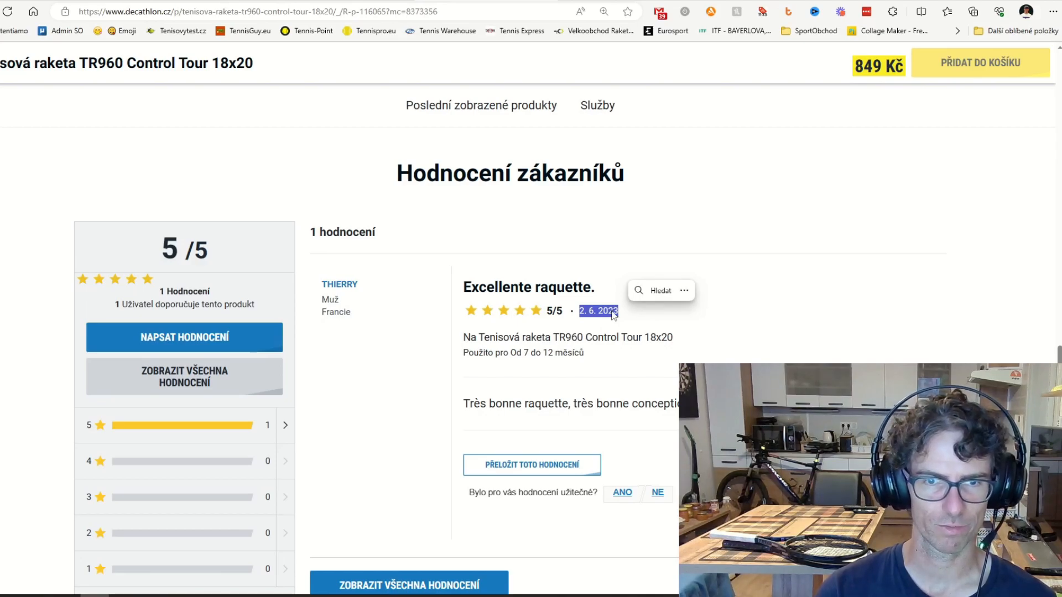
click(733, 354)
scroll(821, 331, up, 5)
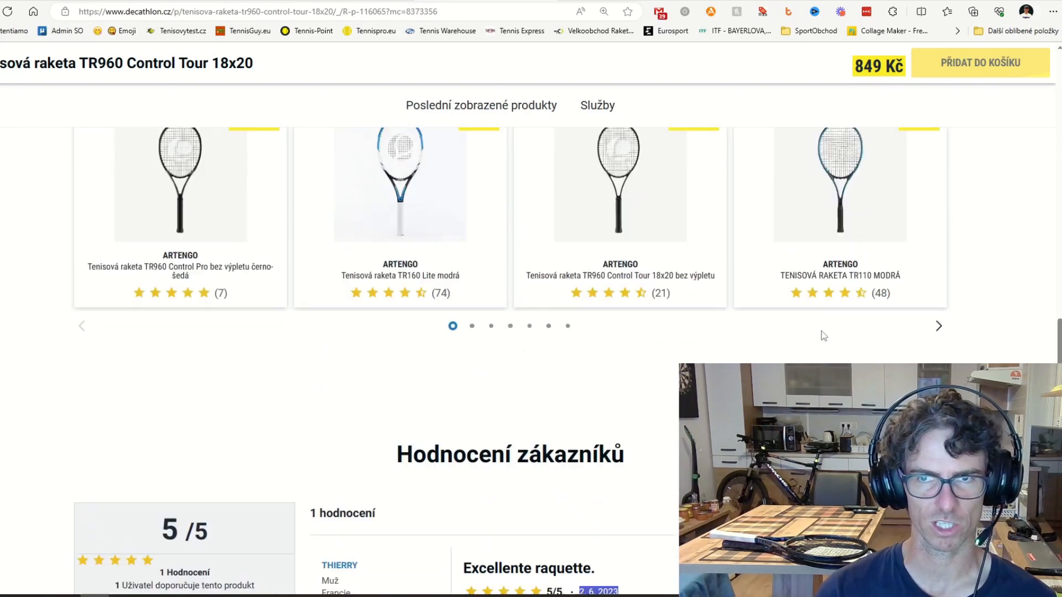
scroll(822, 331, up, 1)
scroll(821, 339, up, 5)
scroll(821, 338, up, 4)
scroll(821, 339, up, 3)
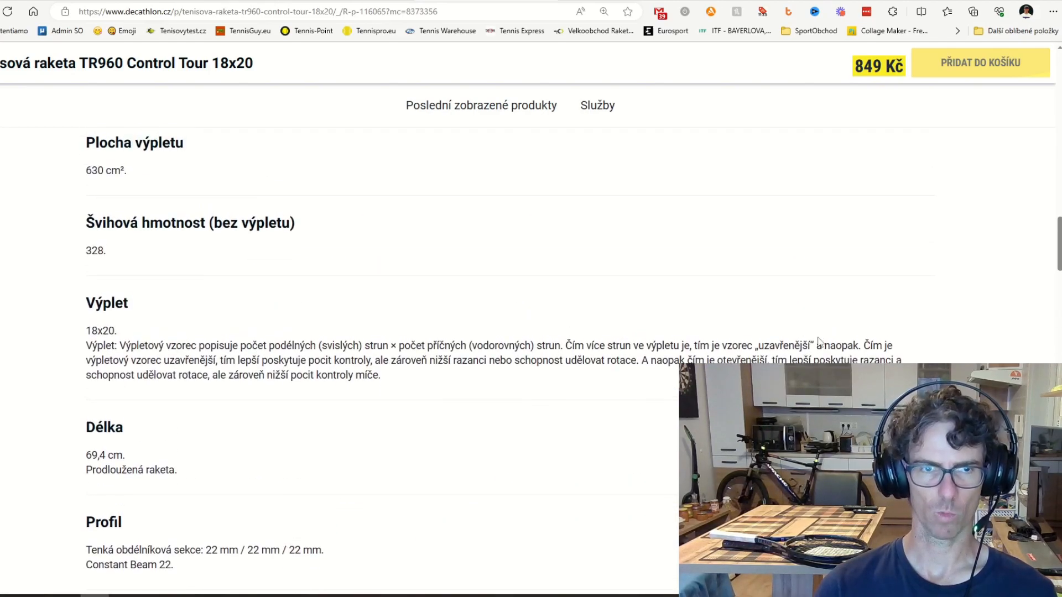
scroll(822, 339, up, 4)
scroll(820, 343, up, 4)
scroll(820, 343, up, 4)
scroll(820, 343, up, 5)
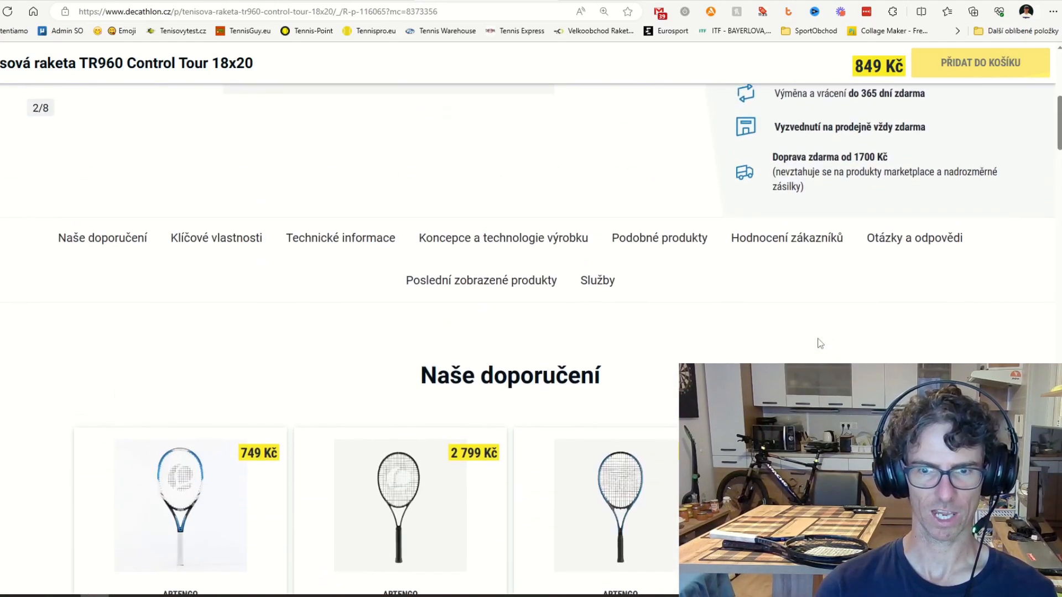
scroll(819, 343, up, 4)
scroll(817, 348, up, 2)
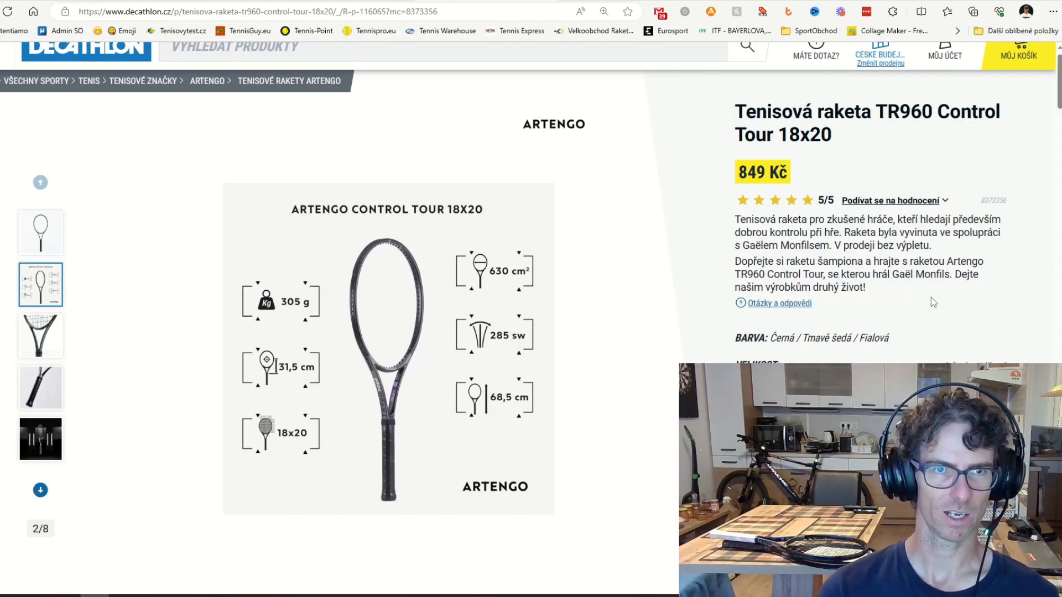
scroll(932, 297, up, 1)
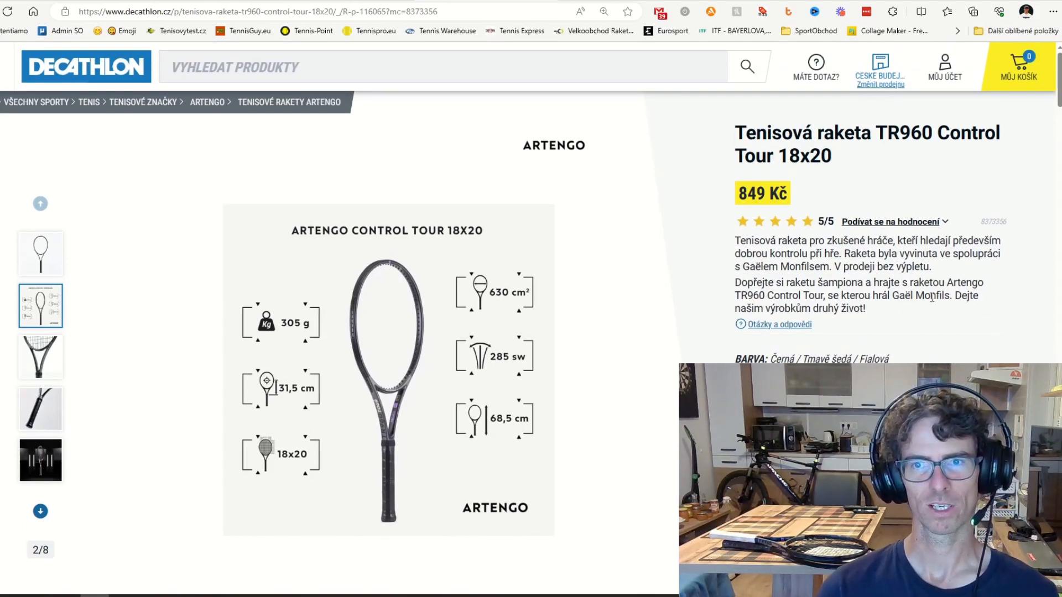
- Highlight the 849 Kč price in the price badge
drag(738, 193, 768, 199)
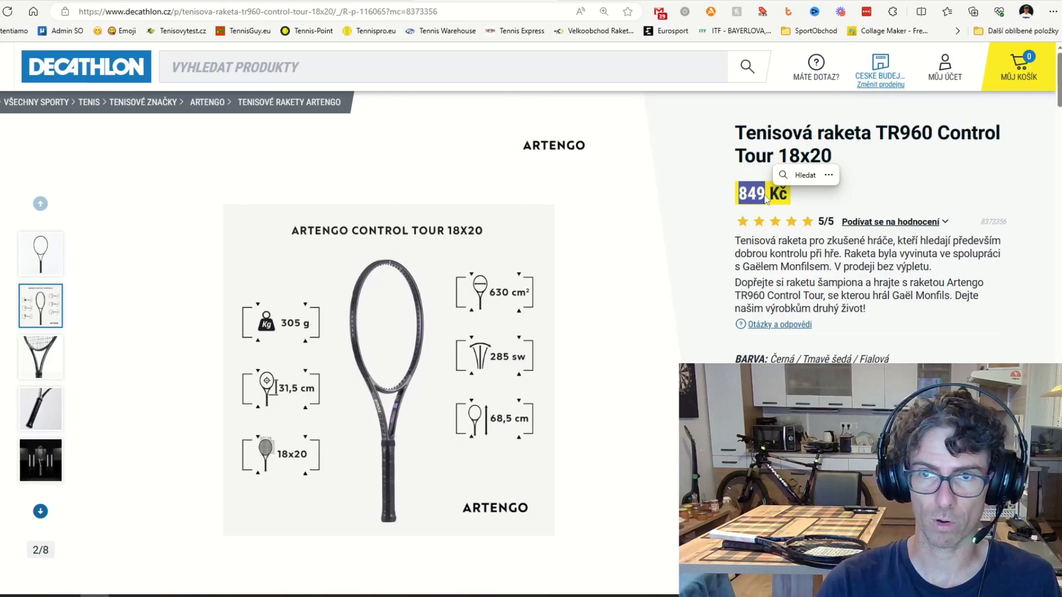
click(767, 199)
drag(738, 194, 757, 193)
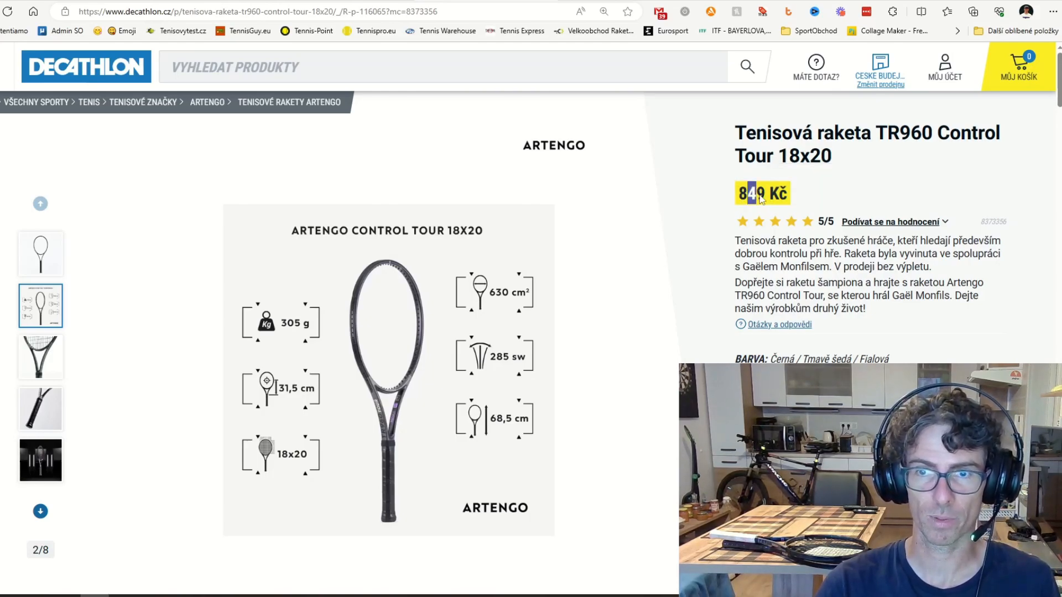
click(741, 196)
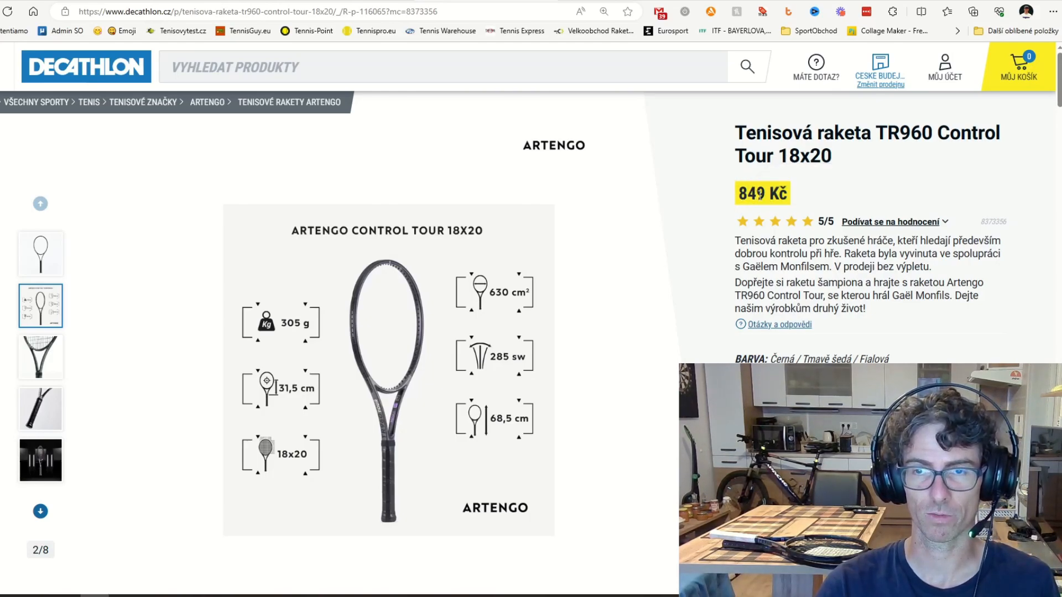
mouse_move(774, 222)
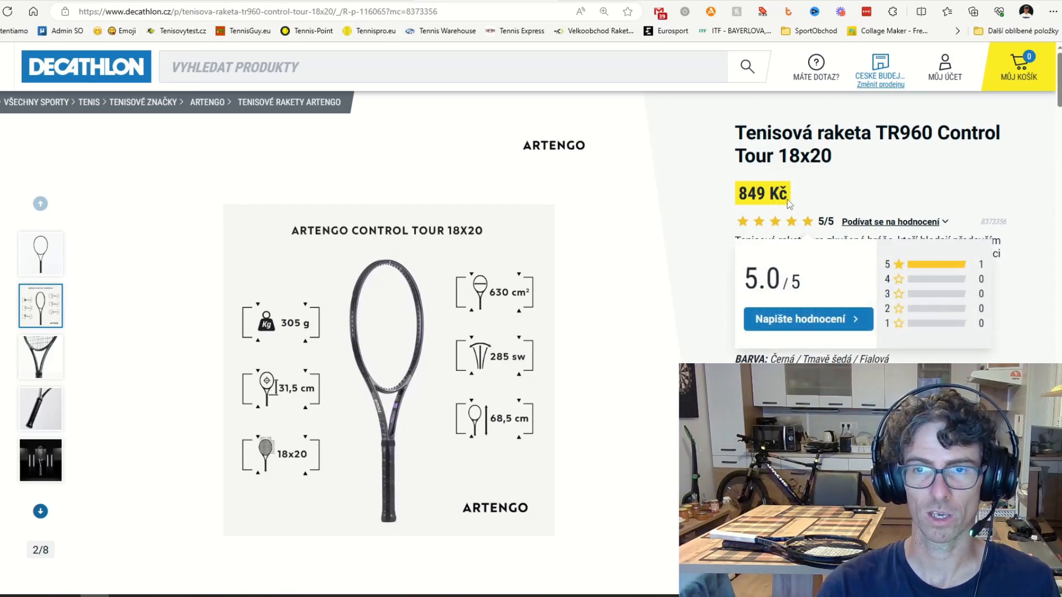
drag(739, 194, 764, 194)
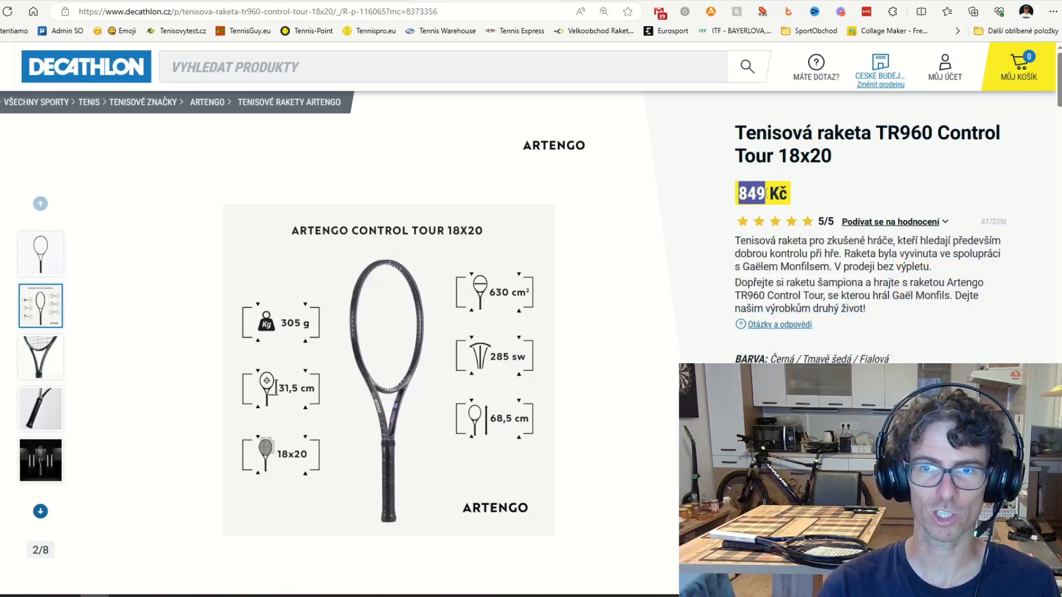
- Compute 8490 ÷ 25 = 339,6 in Calculator, then hide the window
click(95, 594)
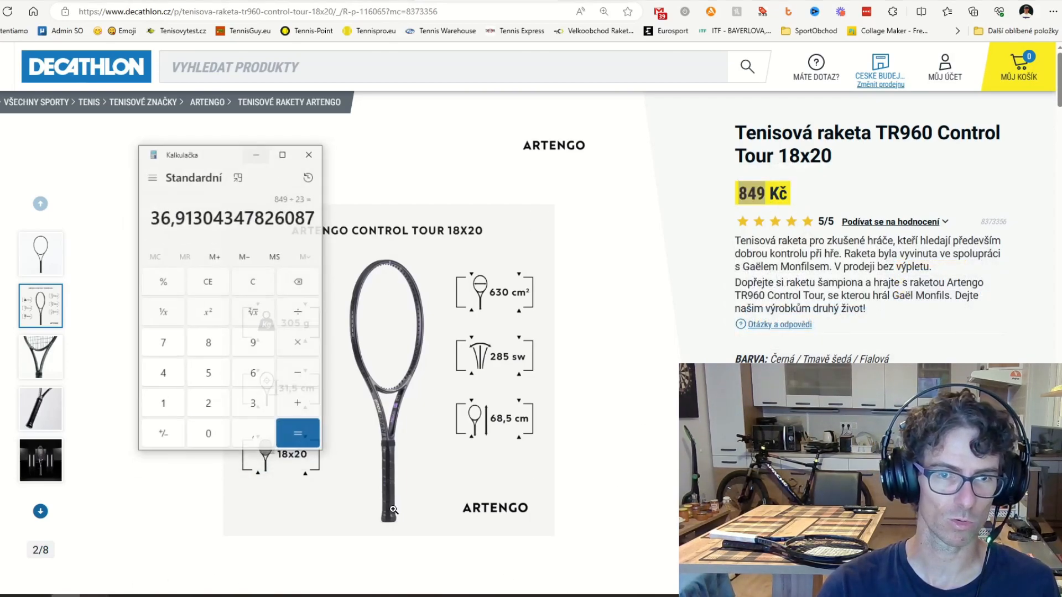
click(262, 269)
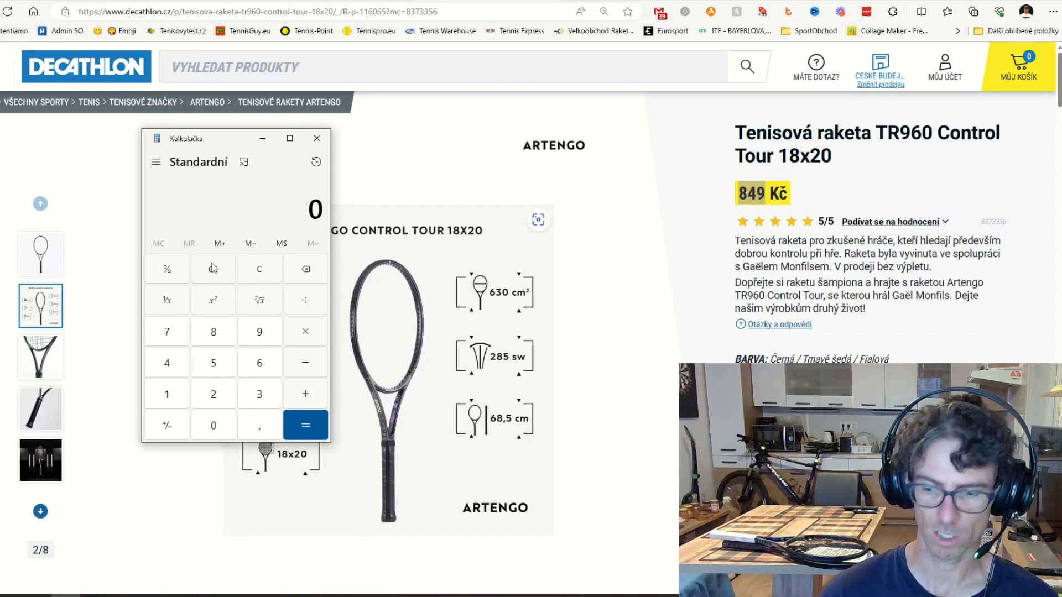
text(8 490)
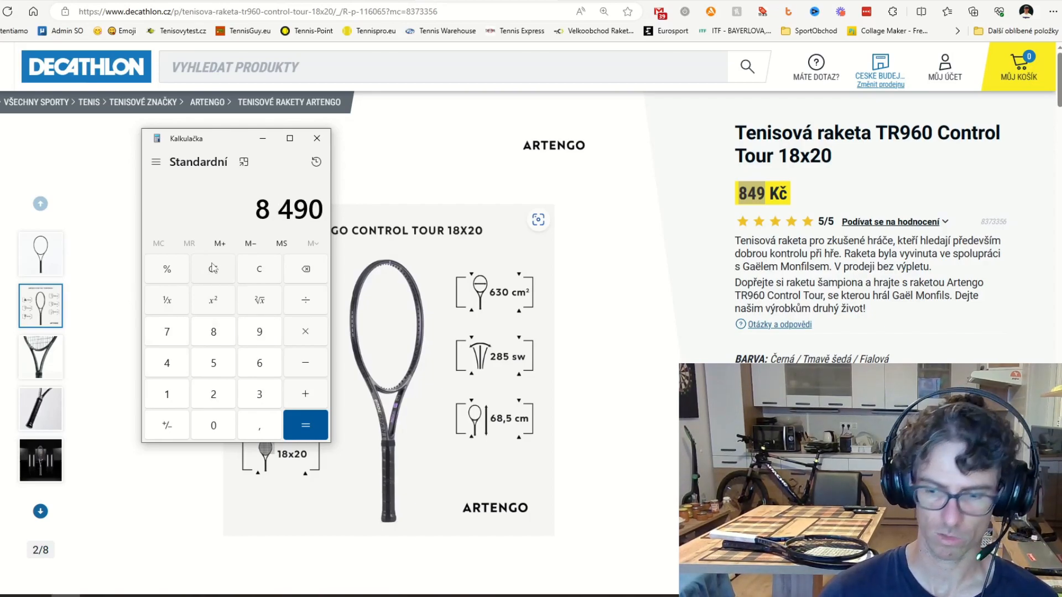
key(slash)
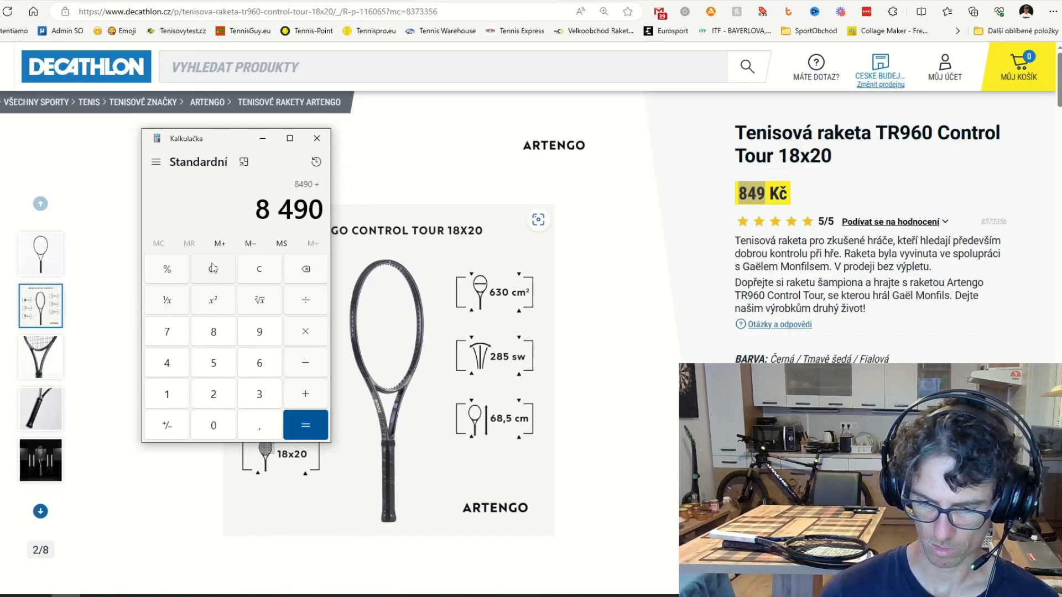
text(25)
key(Return)
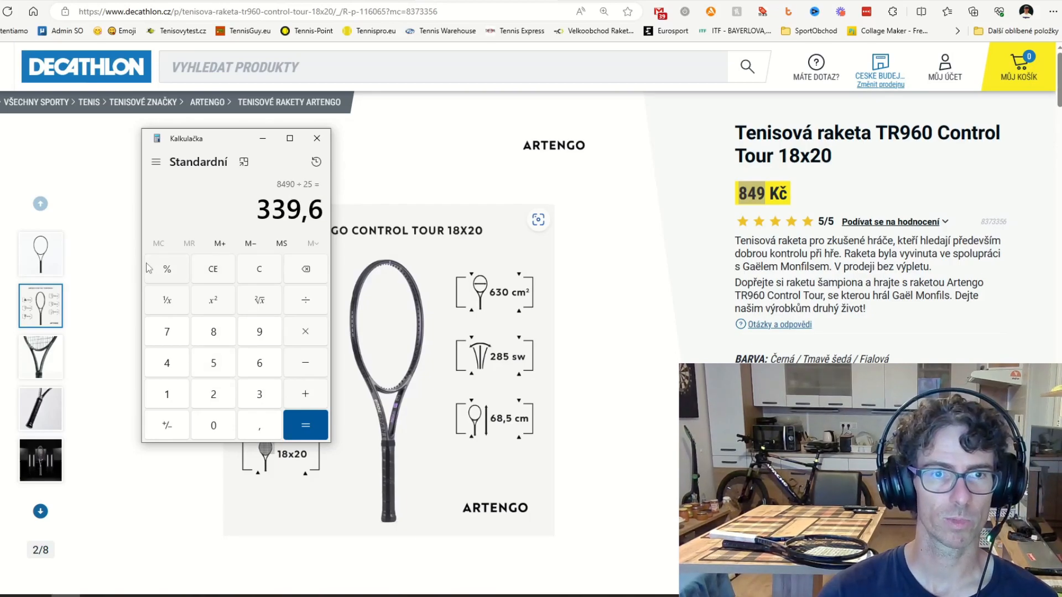
click(262, 138)
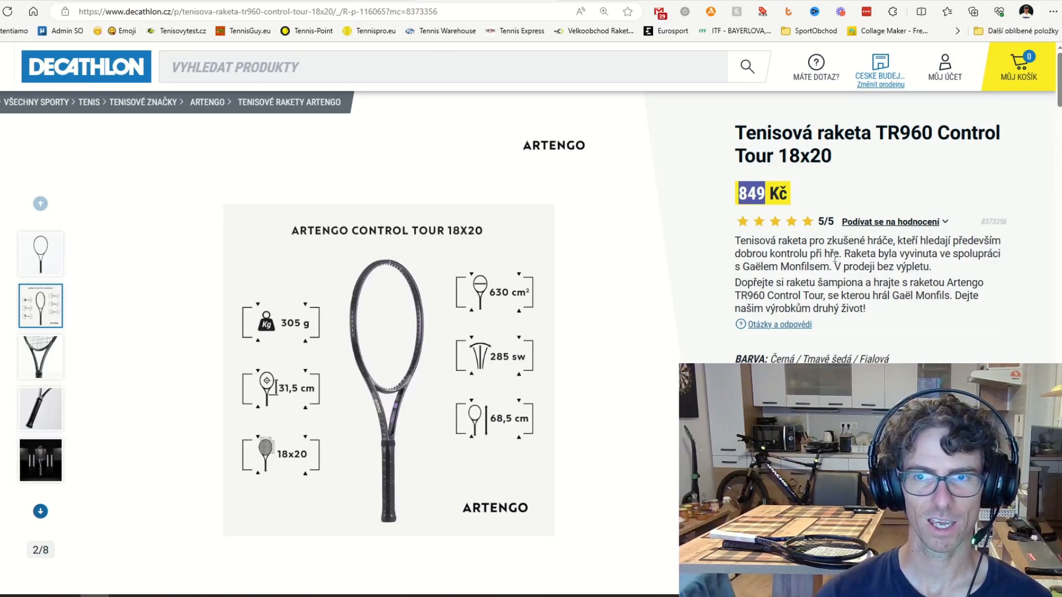
triple_click(835, 257)
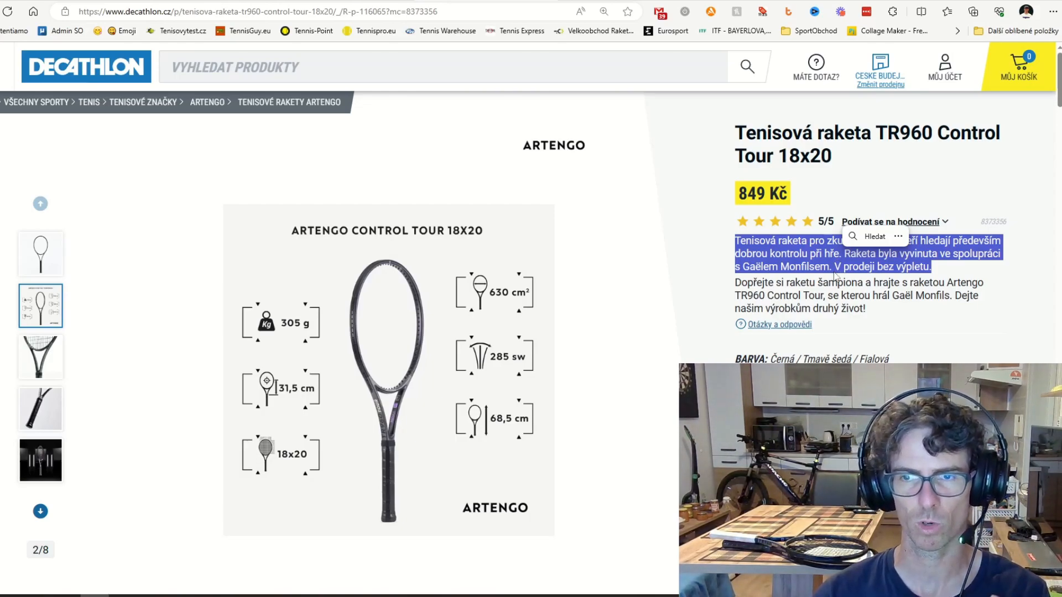
click(837, 265)
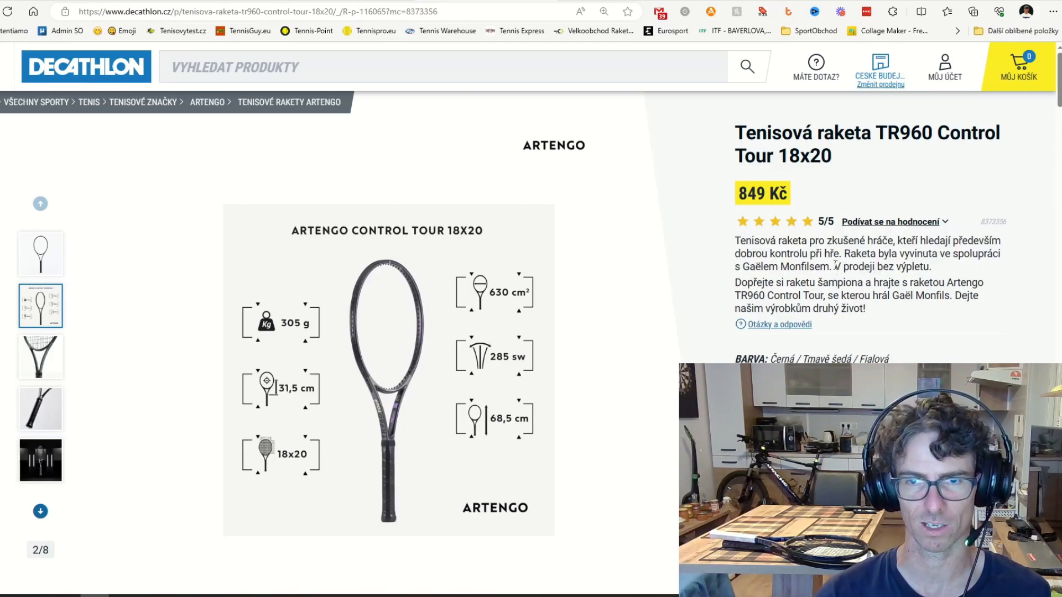